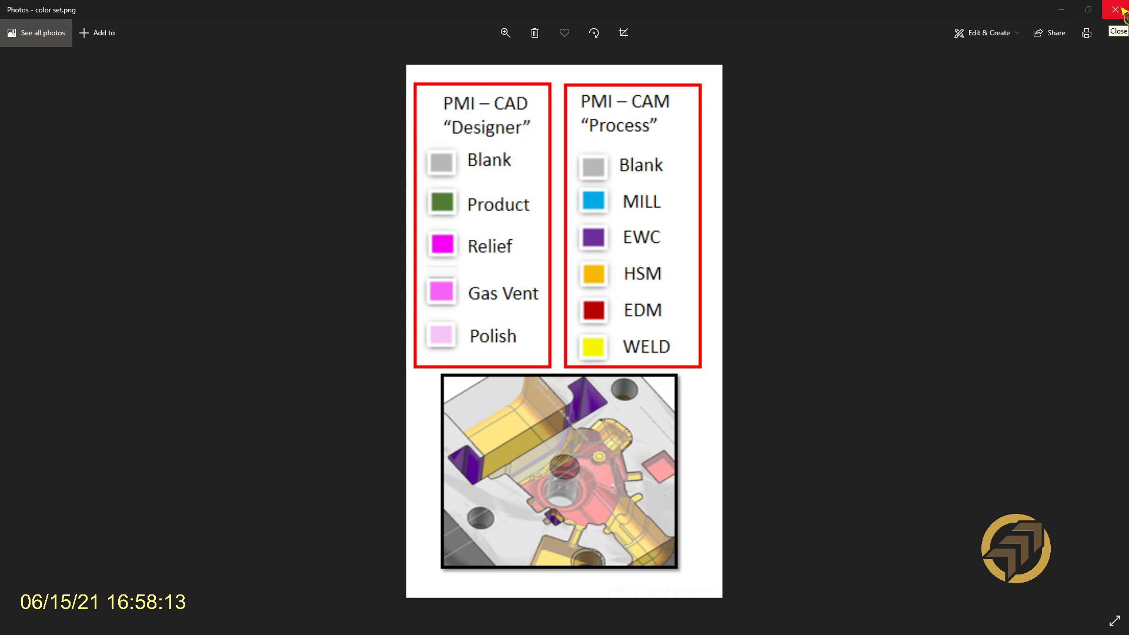
Step: Close the colour chart image and open the part file PMI Color set.elt in Cimatron
{"action": "left_click", "coordinate": [1116, 9]}
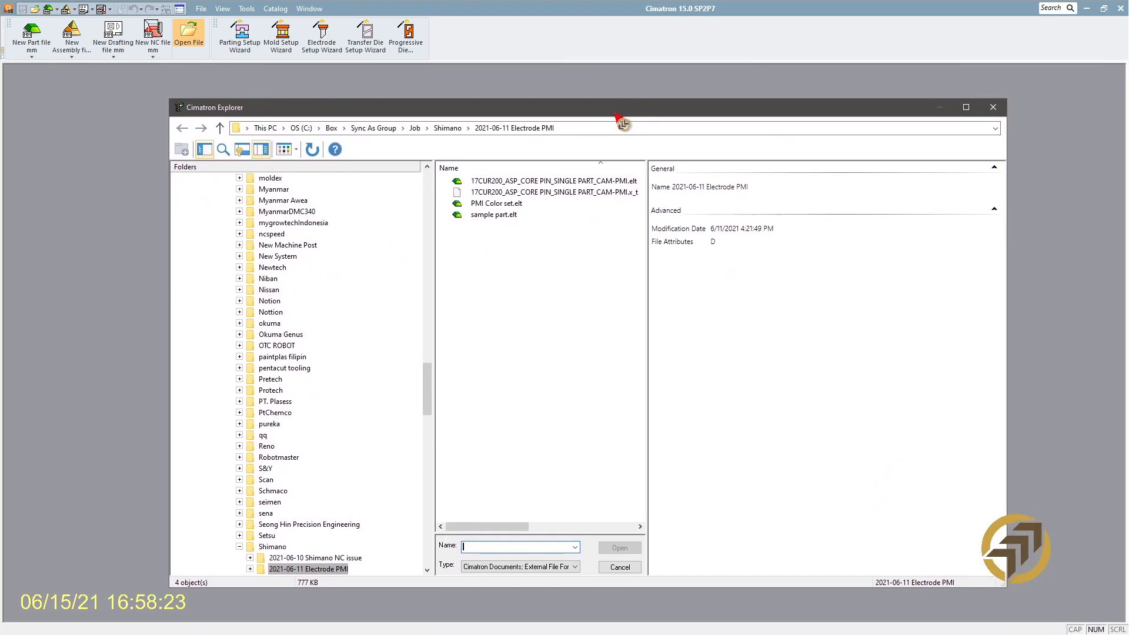
{"action": "left_click", "coordinate": [505, 206]}
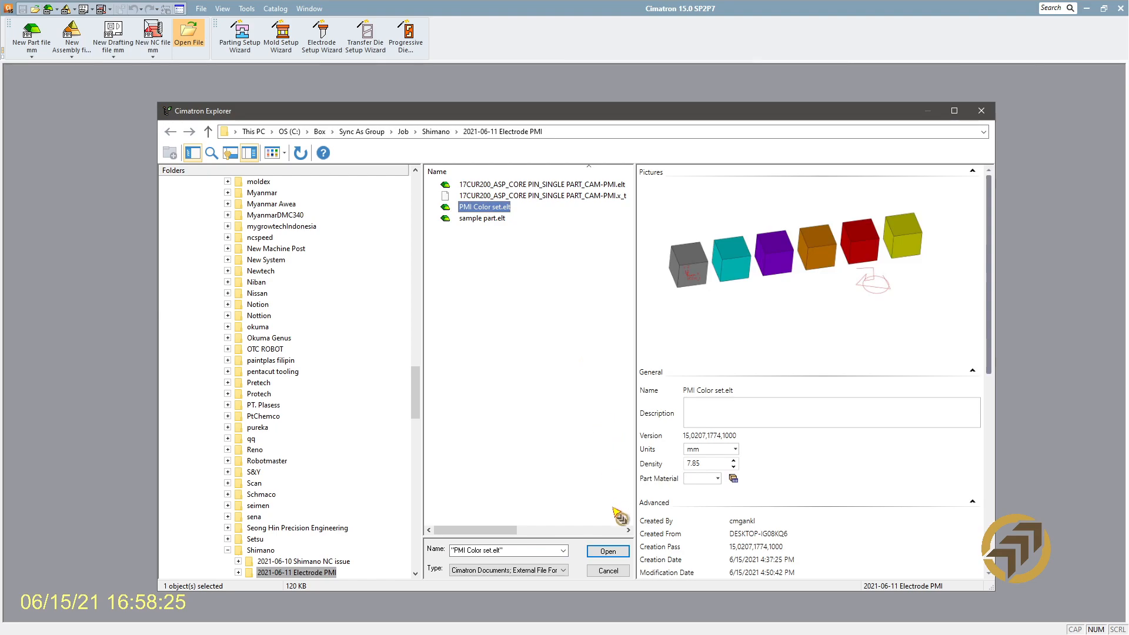
{"action": "left_click", "coordinate": [612, 553]}
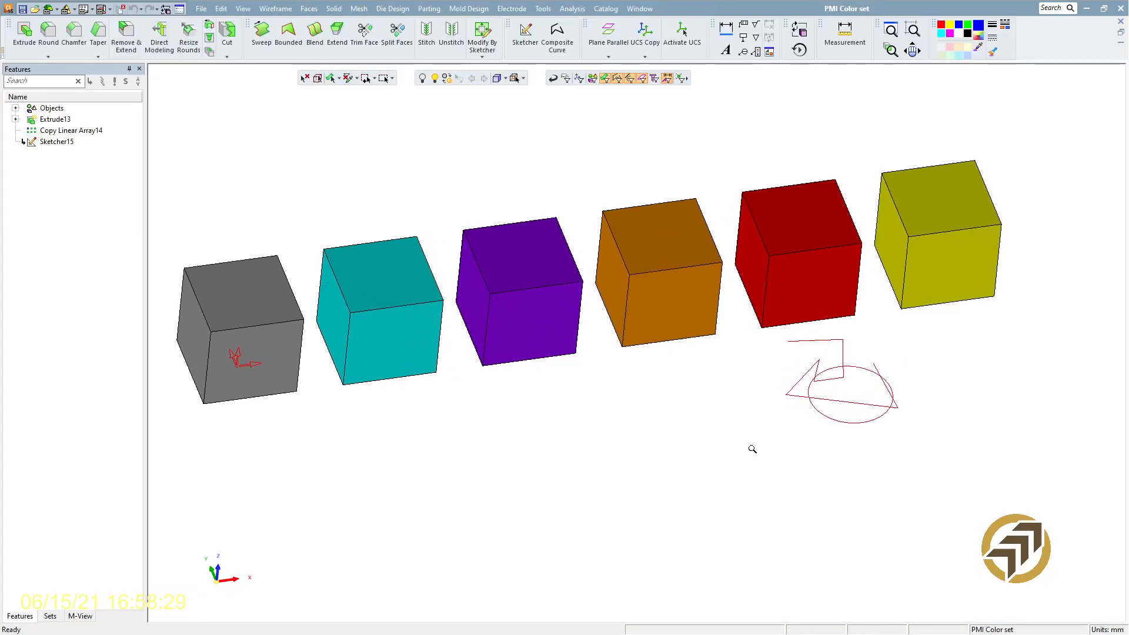
Step: Examine which cubes the Blank, EWC, HSM and Mill sets contain by highlighting sets and toggling their visibility
{"action": "mouse_move", "coordinate": [600, 426]}
{"action": "middle_mouse_down"}
{"action": "mouse_move", "coordinate": [613, 456]}
{"action": "mouse_move", "coordinate": [529, 303]}
{"action": "mouse_move", "coordinate": [532, 318]}
{"action": "mouse_move", "coordinate": [532, 296]}
{"action": "mouse_move", "coordinate": [530, 310]}
{"action": "middle_mouse_up"}
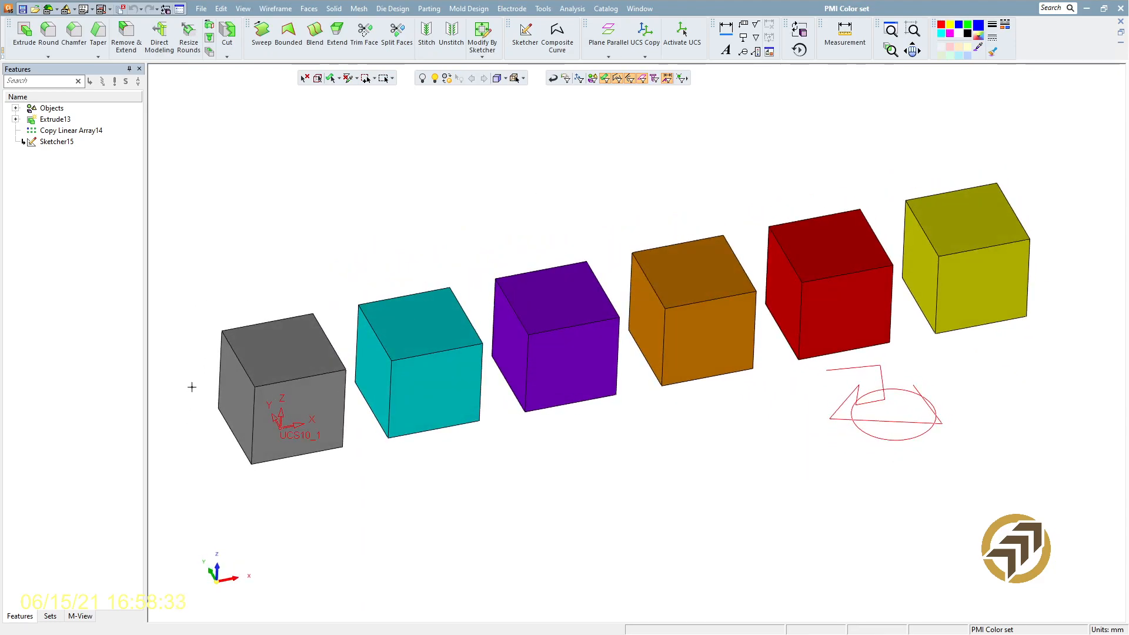
{"action": "left_click", "coordinate": [52, 618]}
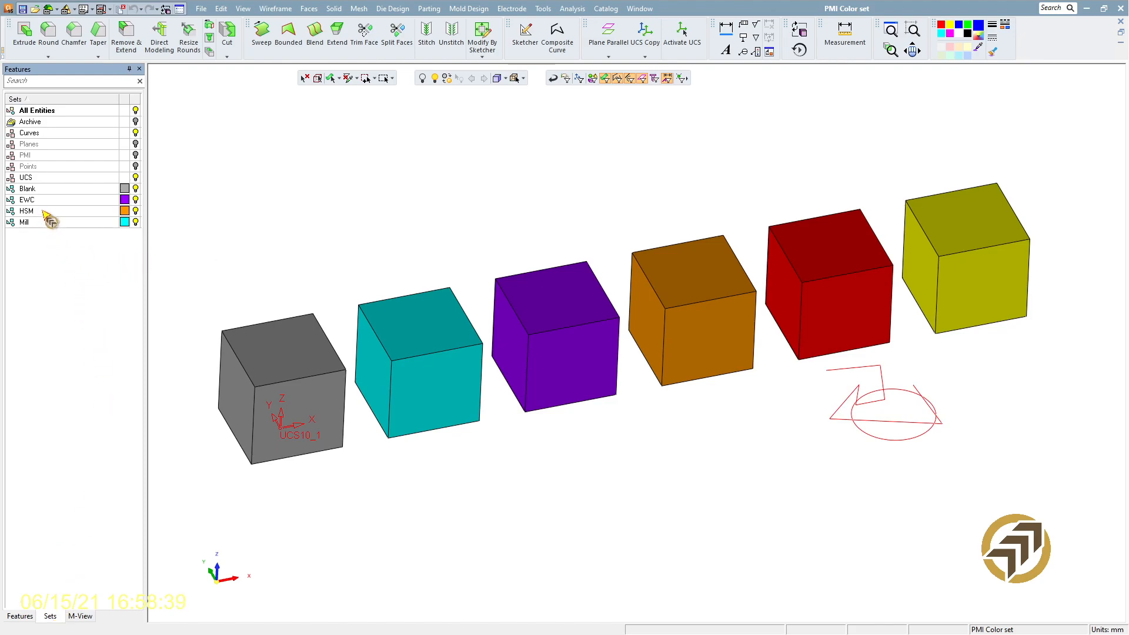
{"action": "left_click", "coordinate": [67, 192]}
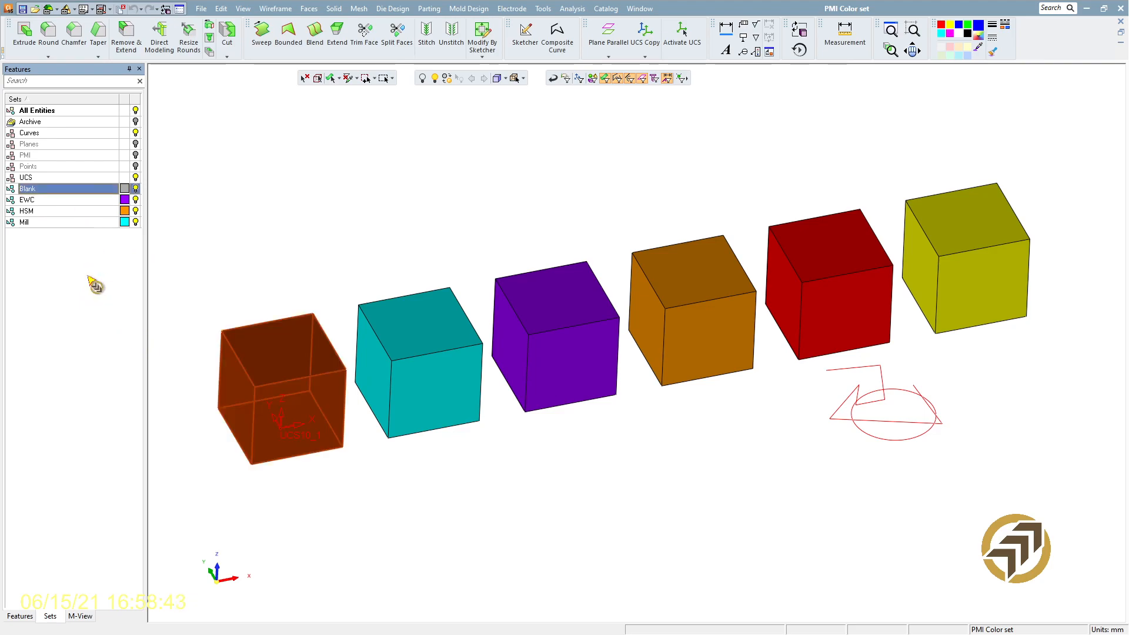
{"action": "left_click", "coordinate": [50, 201]}
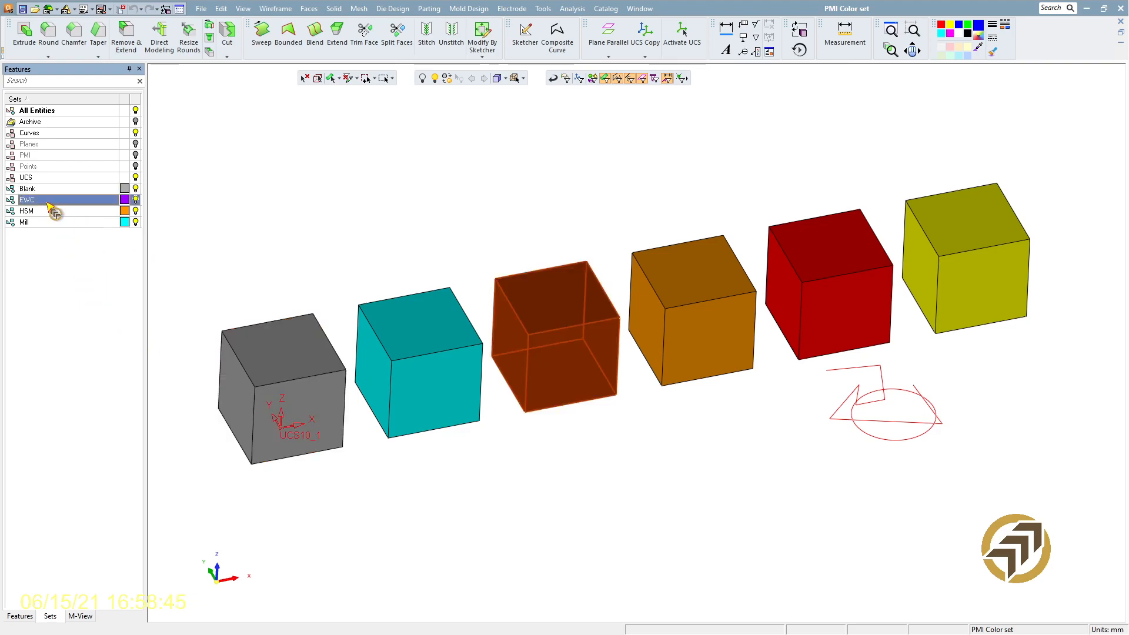
{"action": "left_click", "coordinate": [136, 200]}
{"action": "left_click", "coordinate": [136, 200]}
{"action": "left_click", "coordinate": [137, 211]}
{"action": "left_click", "coordinate": [137, 211]}
{"action": "left_click", "coordinate": [137, 211]}
{"action": "left_click", "coordinate": [136, 222]}
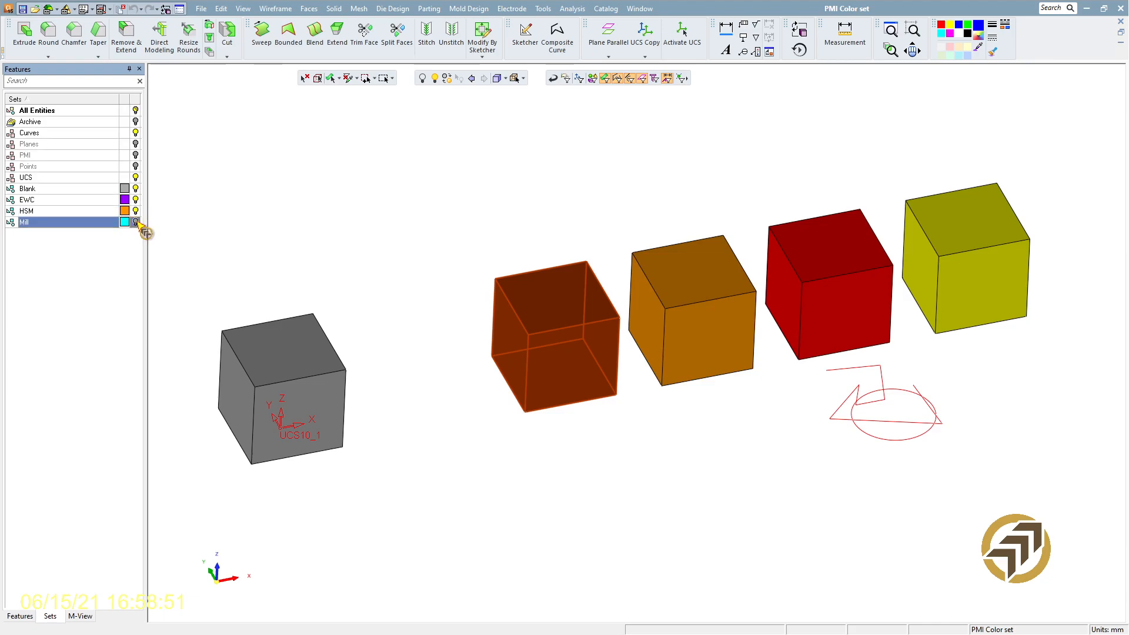
{"action": "left_click", "coordinate": [136, 223]}
{"action": "left_click", "coordinate": [344, 208]}
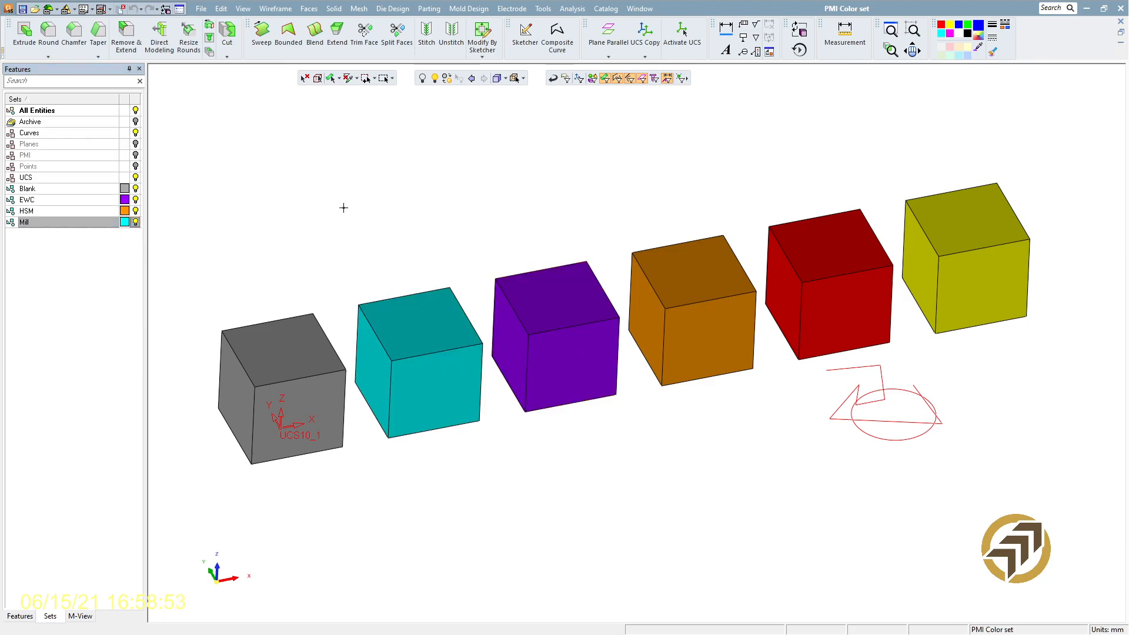
Step: Pick up the red cube's colour as the current colour
{"action": "middle_click_drag", "start_coordinate": [616, 294], "coordinate": [337, 373], "text": "ctrl"}
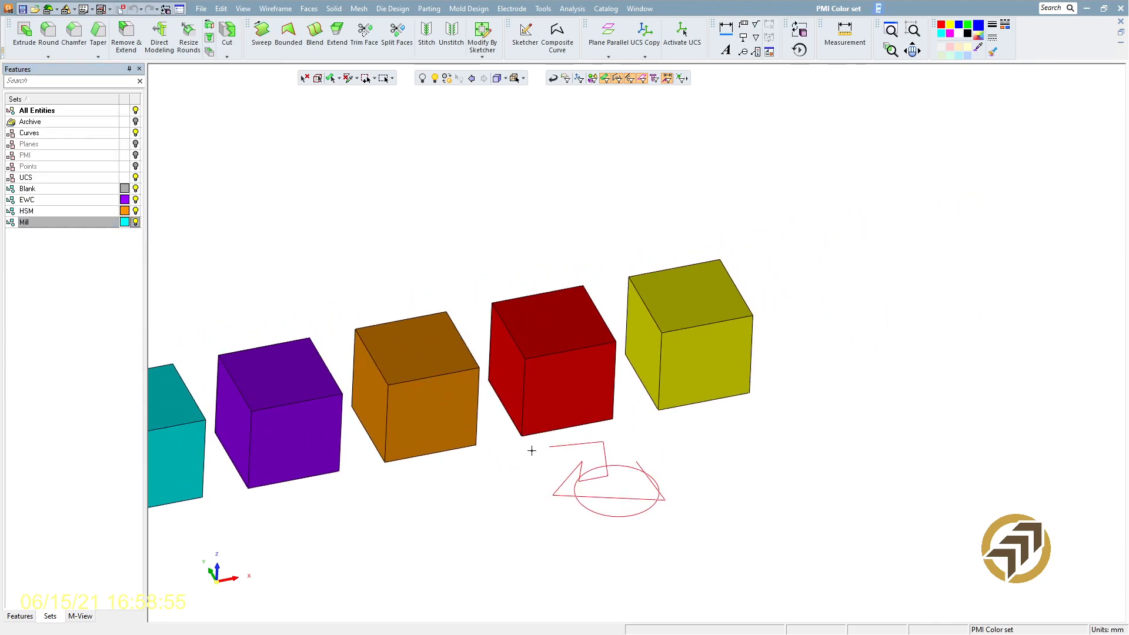
{"action": "right_click_drag", "start_coordinate": [531, 449], "coordinate": [645, 309], "text": "ctrl"}
{"action": "middle_click_drag", "start_coordinate": [540, 390], "coordinate": [590, 354], "text": "ctrl"}
{"action": "right_click_drag", "start_coordinate": [591, 354], "coordinate": [566, 312], "text": "ctrl"}
{"action": "middle_click_drag", "start_coordinate": [565, 313], "coordinate": [580, 314], "text": "ctrl"}
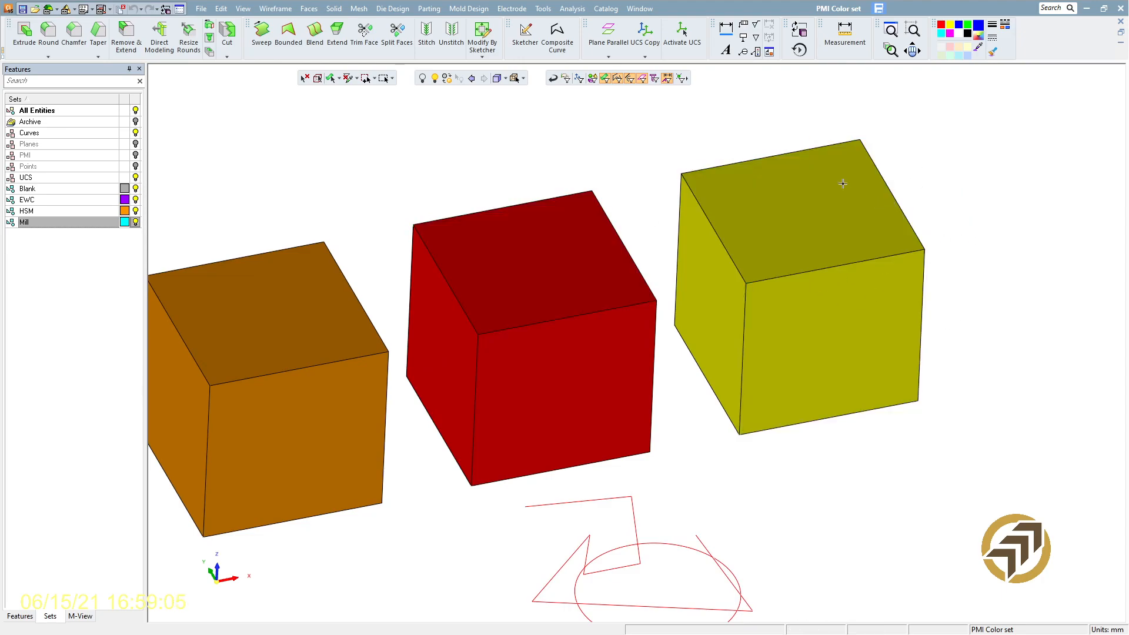
{"action": "middle_click_drag", "start_coordinate": [502, 257], "coordinate": [557, 221], "text": "ctrl"}
{"action": "middle_click_drag", "start_coordinate": [407, 154], "coordinate": [400, 172], "text": "ctrl"}
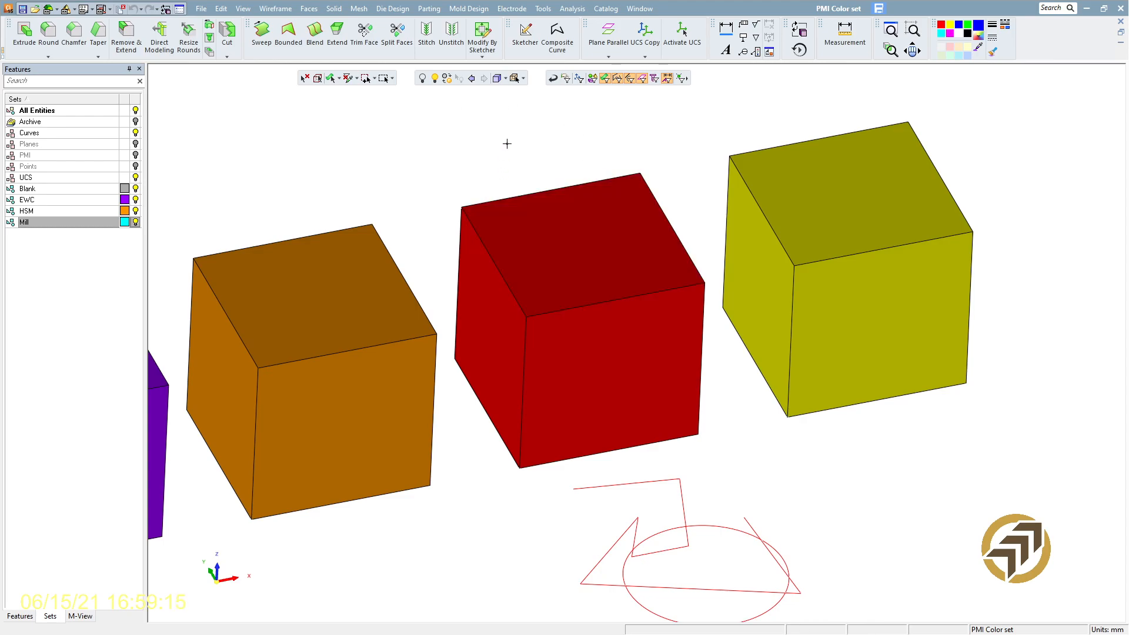
{"action": "left_click", "coordinate": [980, 50]}
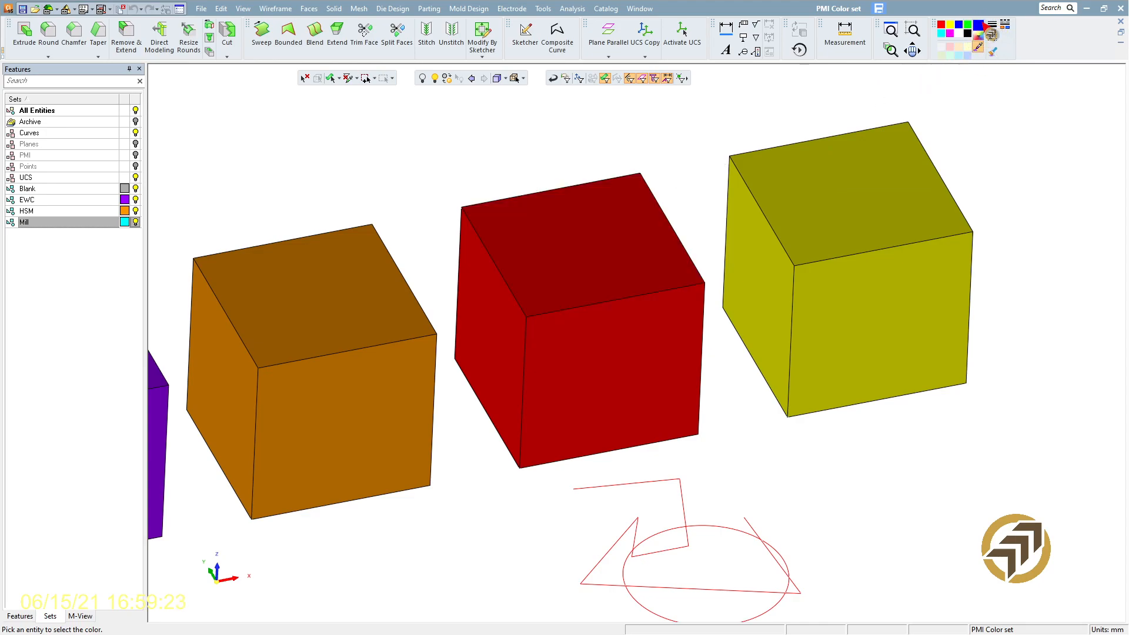
{"action": "left_click", "coordinate": [576, 234]}
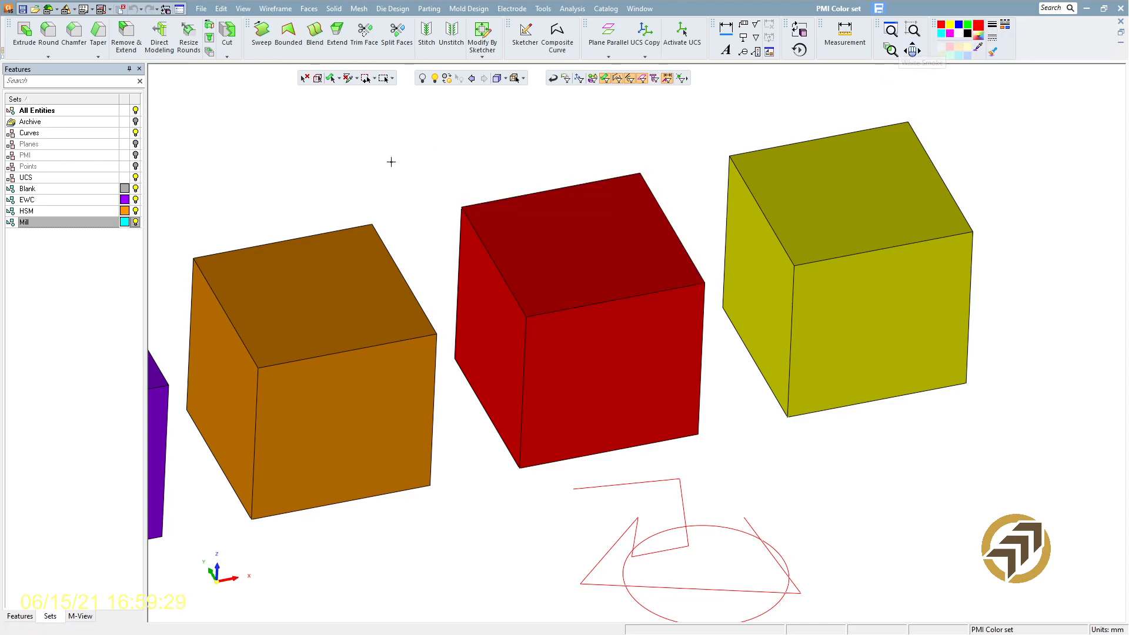
Step: Start a new set named EDM with the set type By Criteria
{"action": "right_click", "coordinate": [71, 244]}
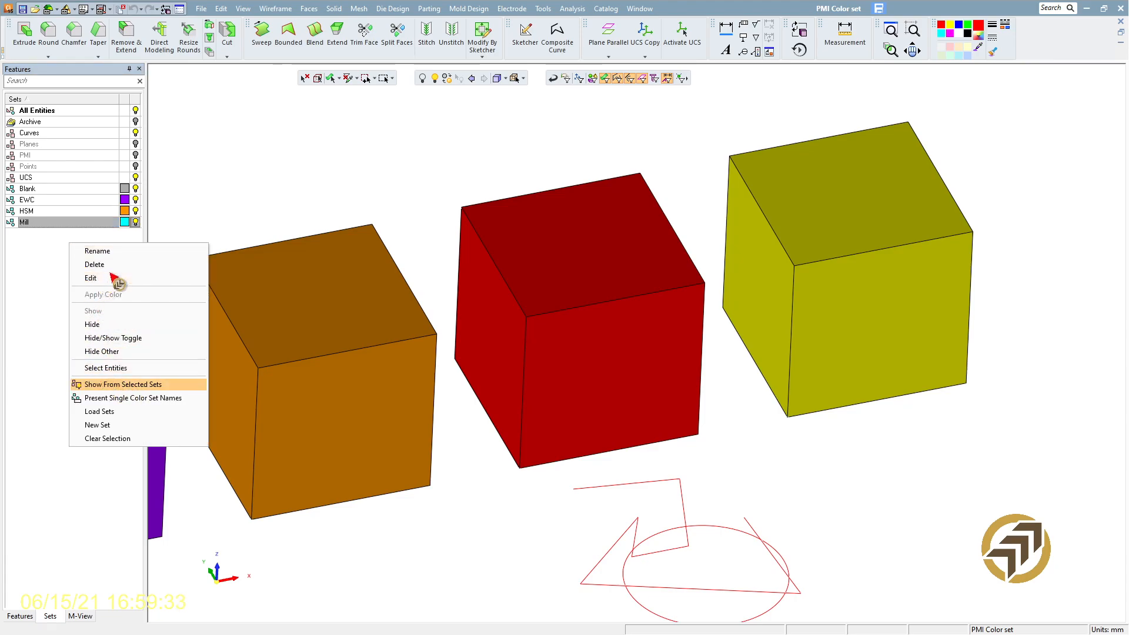
{"action": "left_click", "coordinate": [119, 427]}
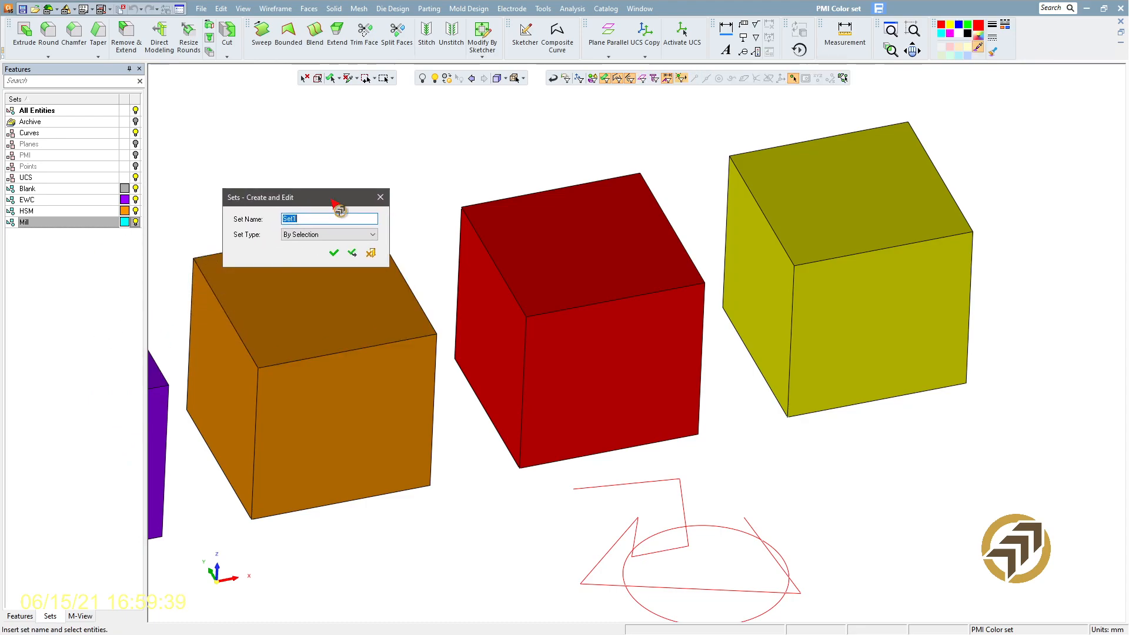
{"action": "type", "text": "ED"}
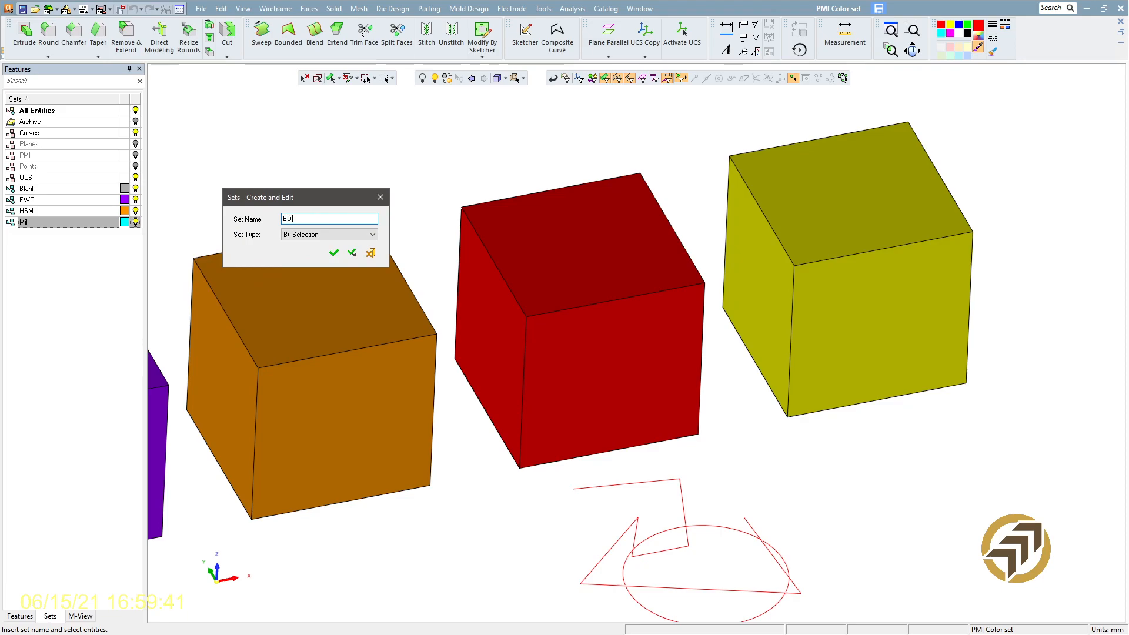
{"action": "left_click", "coordinate": [318, 234]}
{"action": "left_click", "coordinate": [311, 253]}
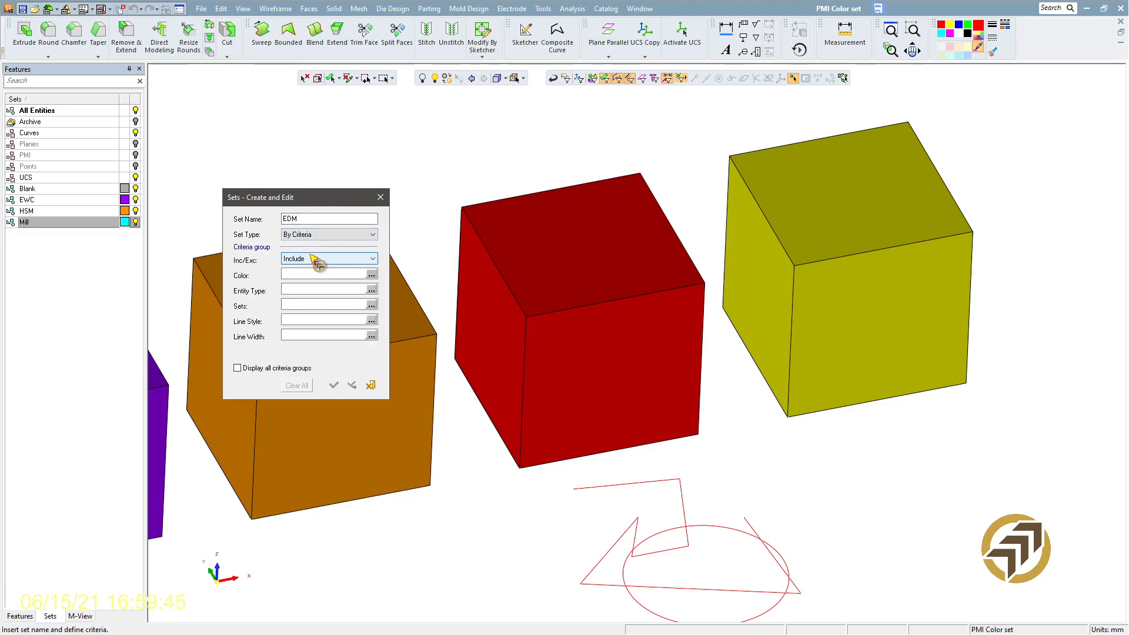
Step: Set the EDM set's colour criterion to the red user colour
{"action": "left_click", "coordinate": [371, 275]}
{"action": "left_click_drag", "start_coordinate": [377, 318], "coordinate": [361, 372]}
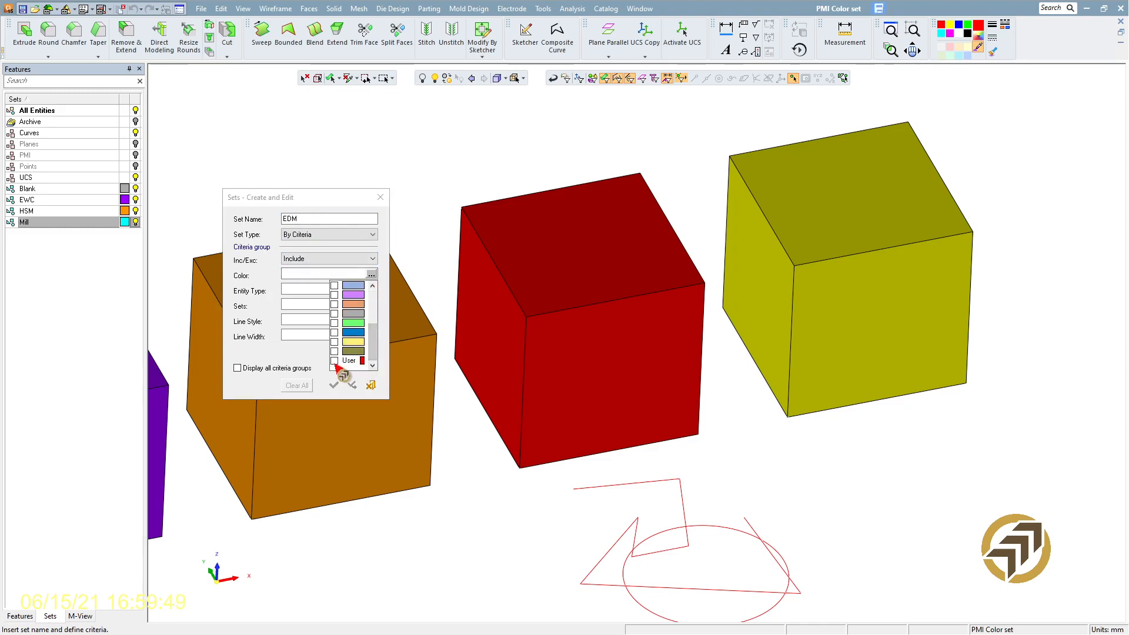
{"action": "left_click", "coordinate": [303, 368]}
{"action": "left_click", "coordinate": [303, 290]}
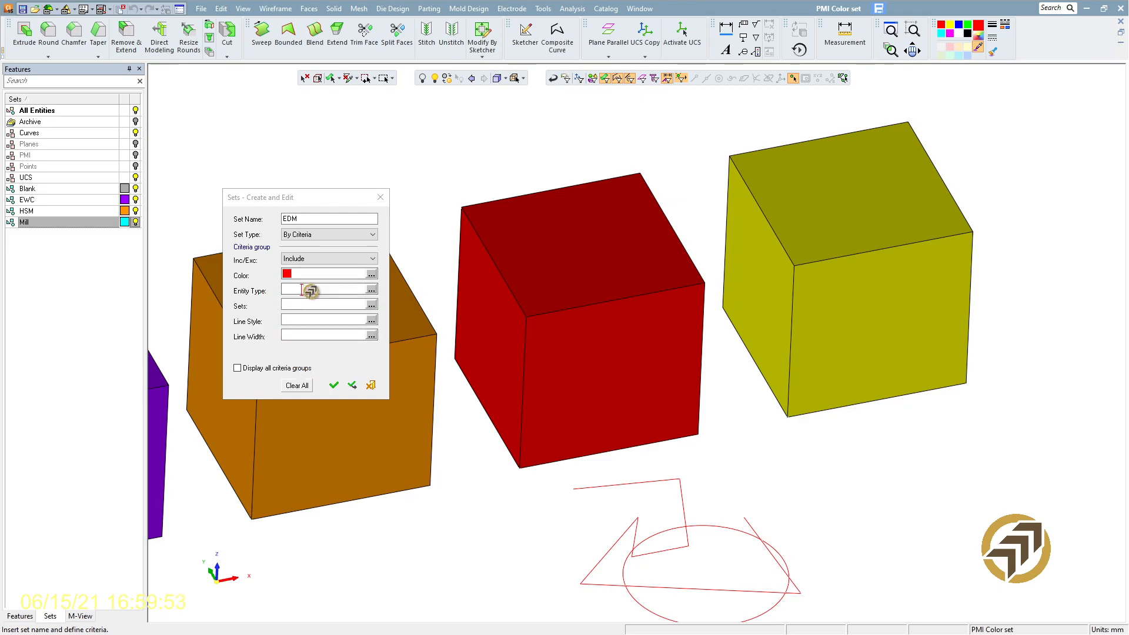
Step: Limit the EDM set to the entity types Solid Object and Face, and create the set
{"action": "left_click_drag", "start_coordinate": [324, 200], "coordinate": [329, 140]}
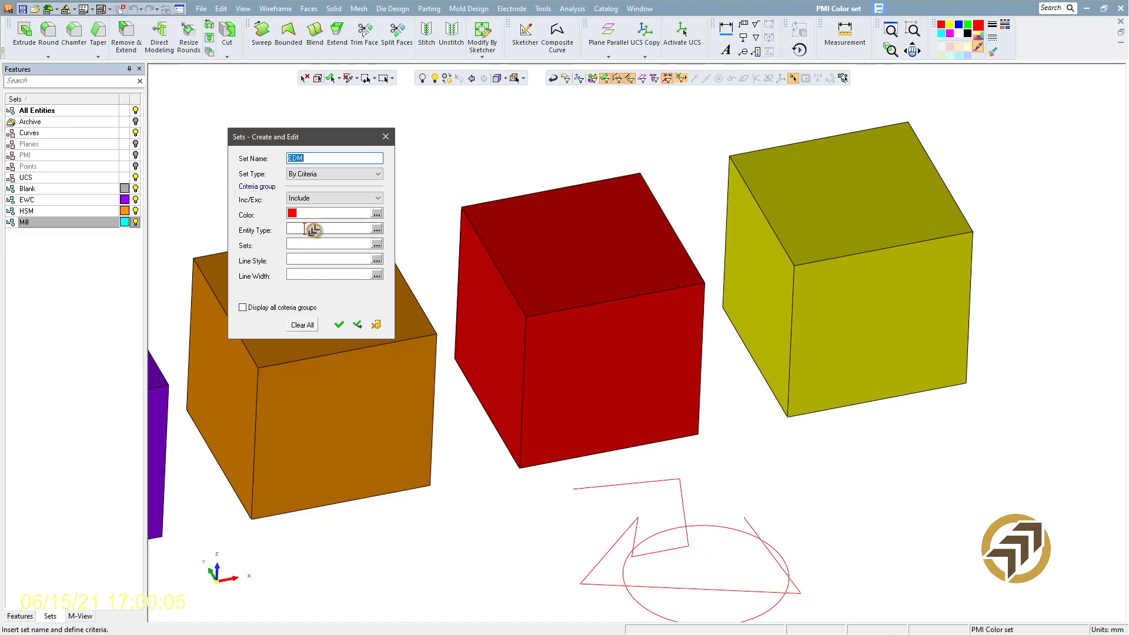
{"action": "left_click", "coordinate": [377, 229]}
{"action": "left_click", "coordinate": [302, 240]}
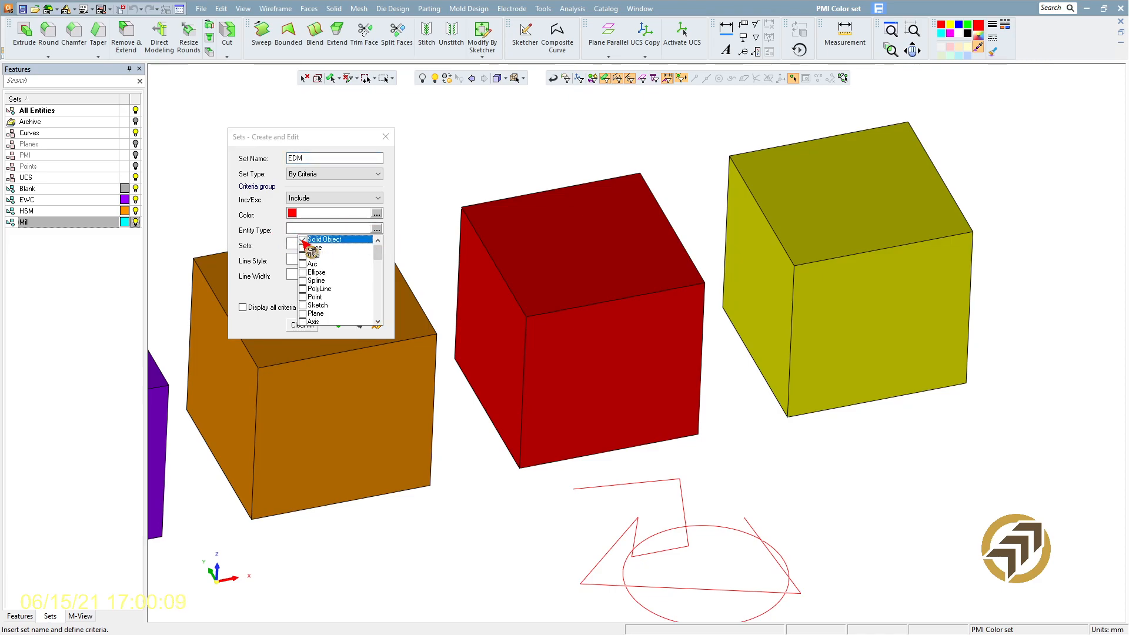
{"action": "left_click", "coordinate": [303, 249]}
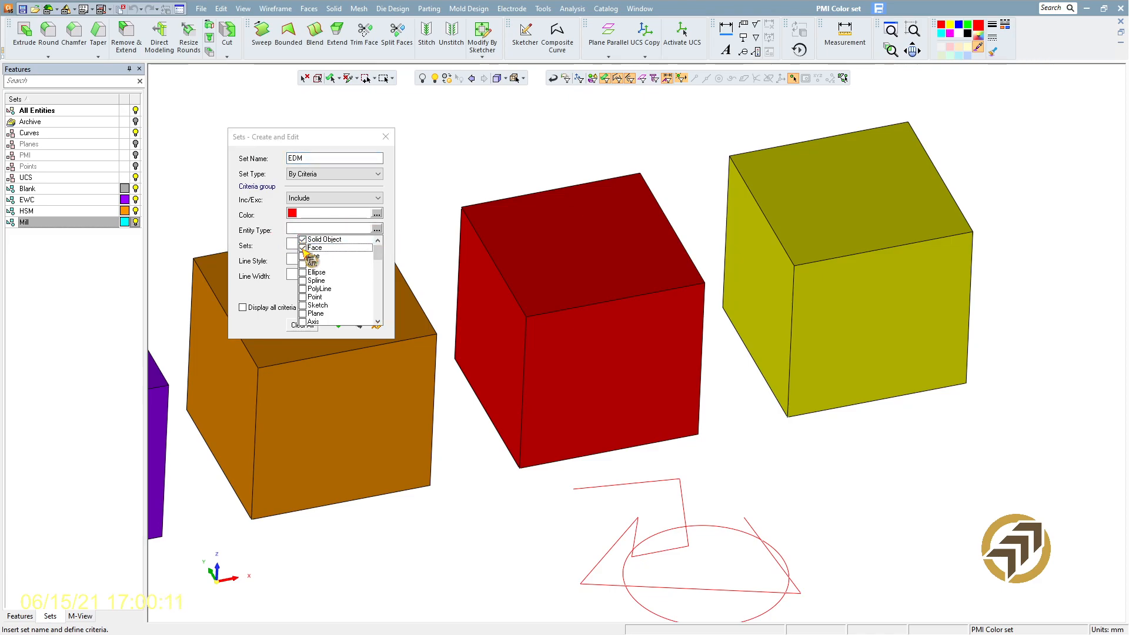
{"action": "left_click", "coordinate": [269, 240]}
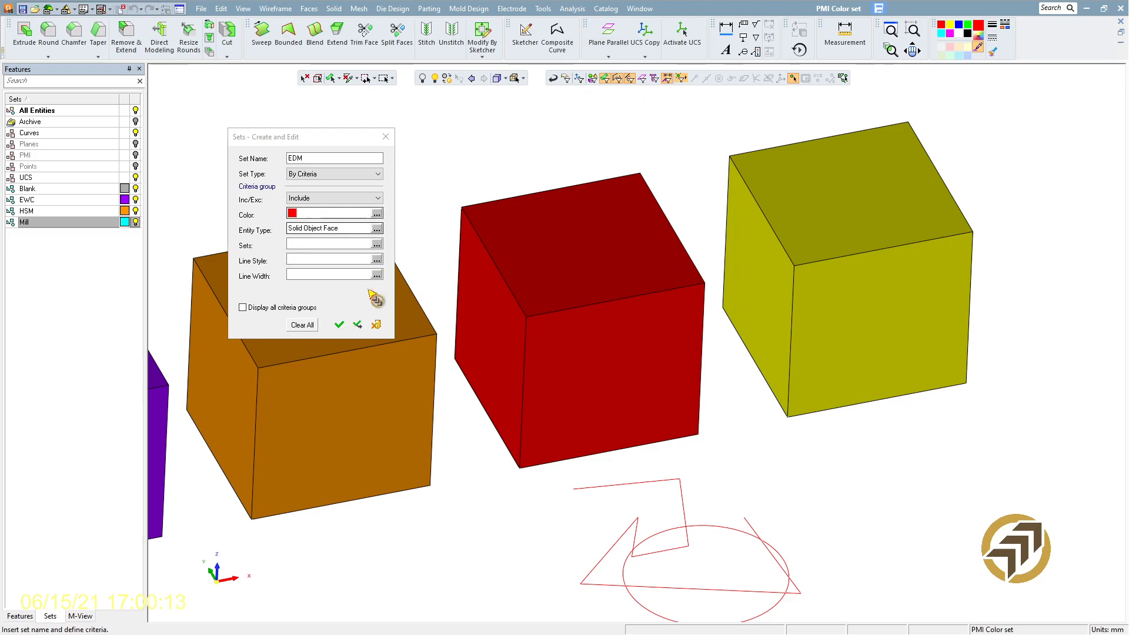
{"action": "left_click", "coordinate": [359, 326]}
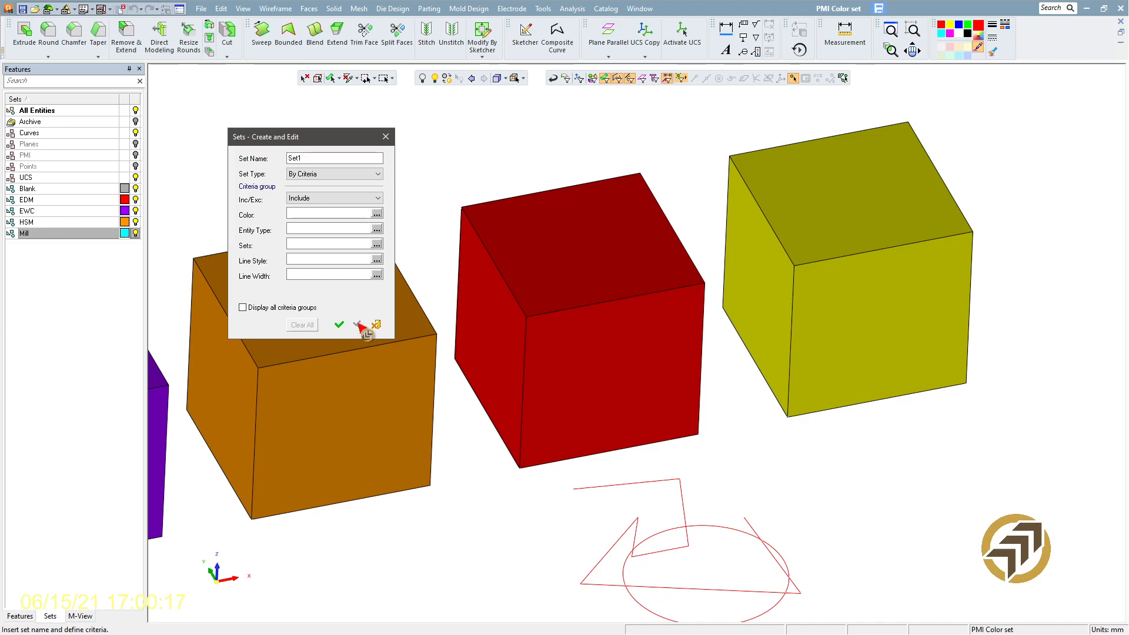
Step: Pick up the yellow cube's colour as the current colour
{"action": "double_click", "coordinate": [328, 158]}
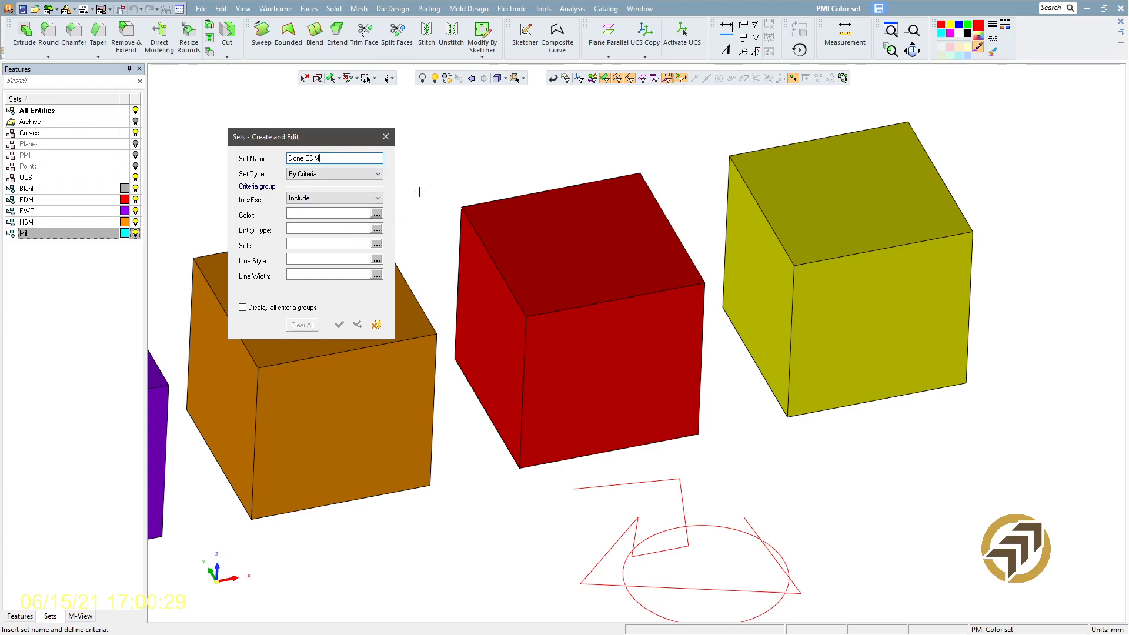
{"action": "left_click", "coordinate": [979, 48]}
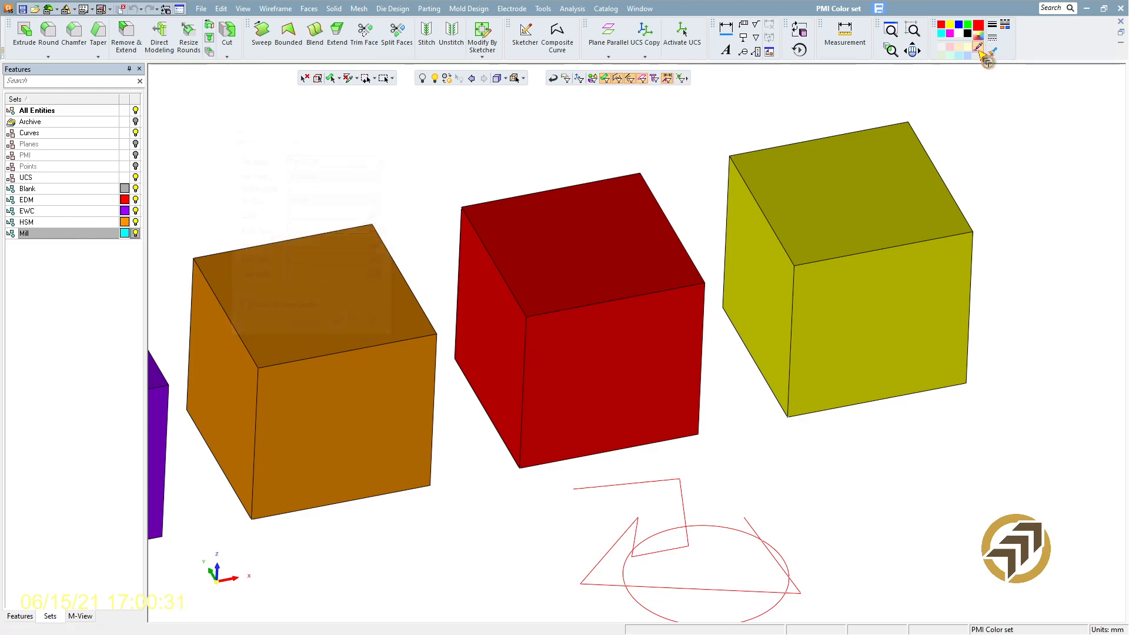
{"action": "left_click", "coordinate": [853, 201]}
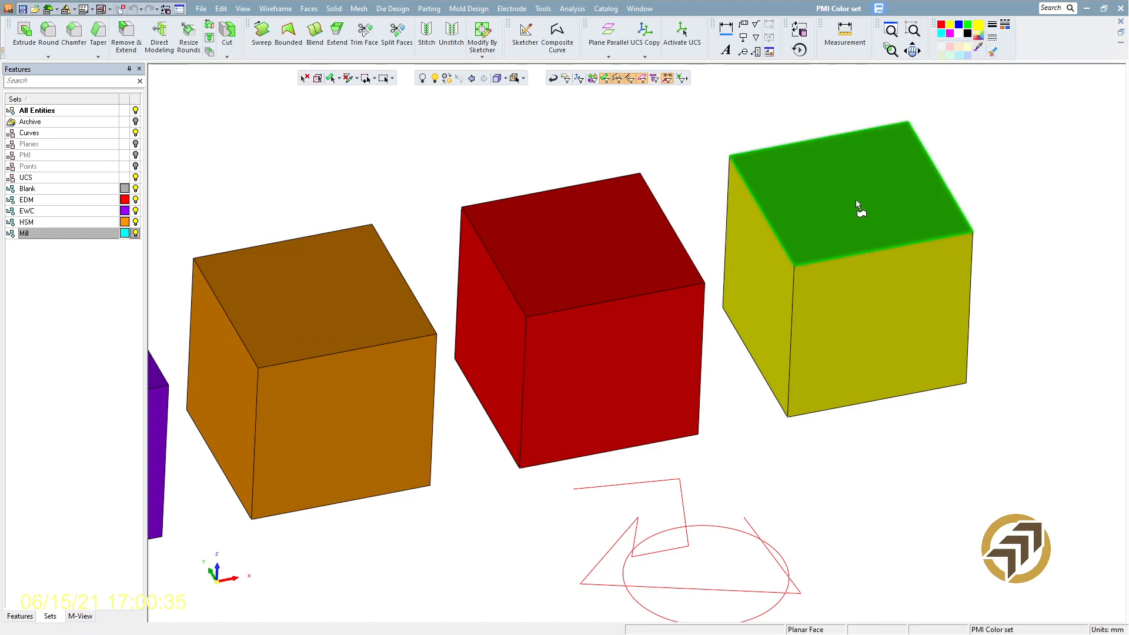
Step: Start a new set named Done EDM with the set type By Criteria
{"action": "right_click", "coordinate": [84, 274]}
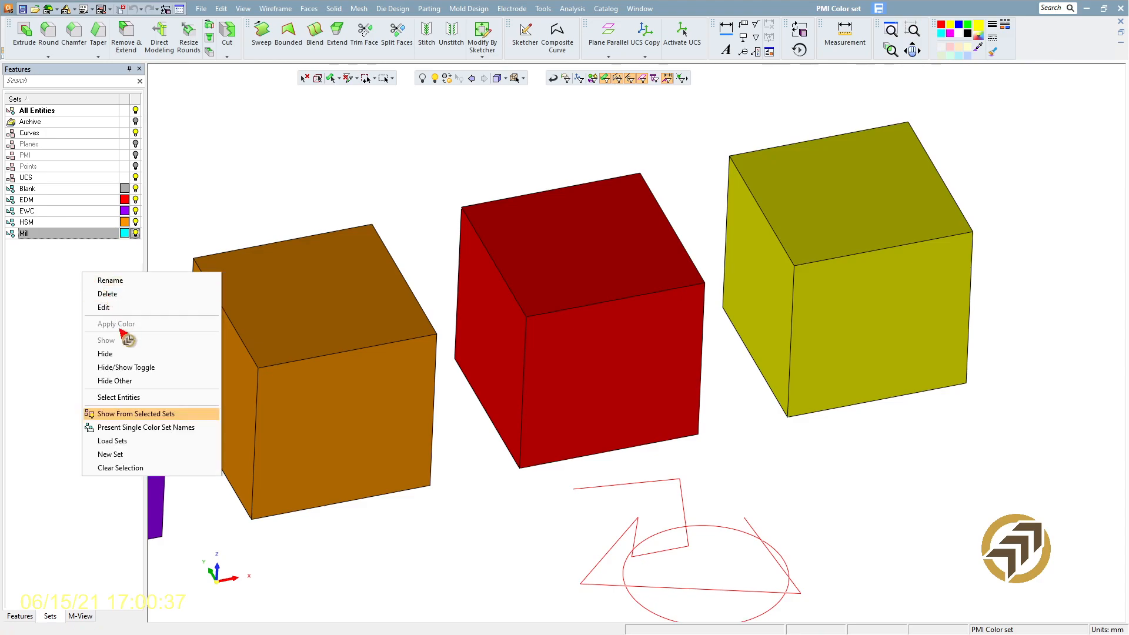
{"action": "left_click", "coordinate": [111, 454]}
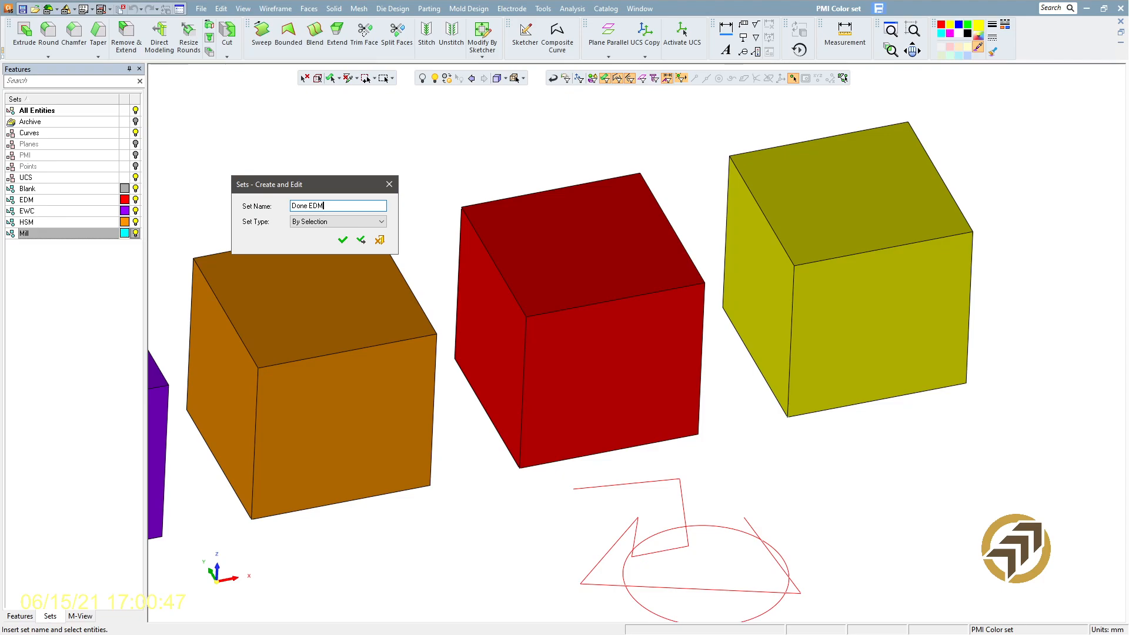
{"action": "left_click", "coordinate": [365, 222]}
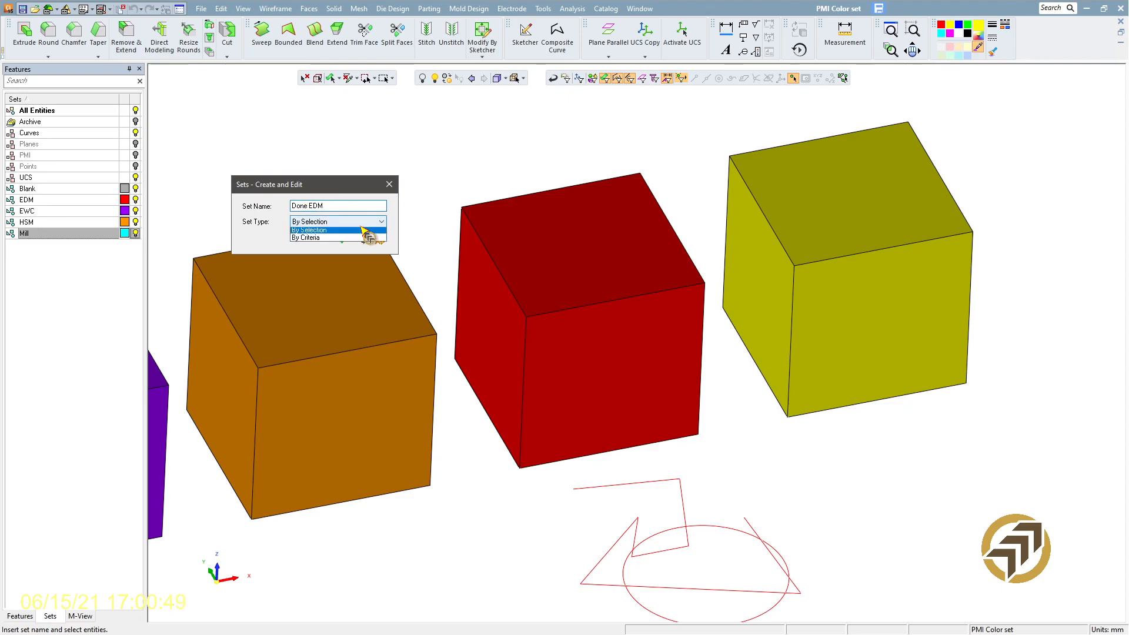
{"action": "left_click", "coordinate": [340, 241]}
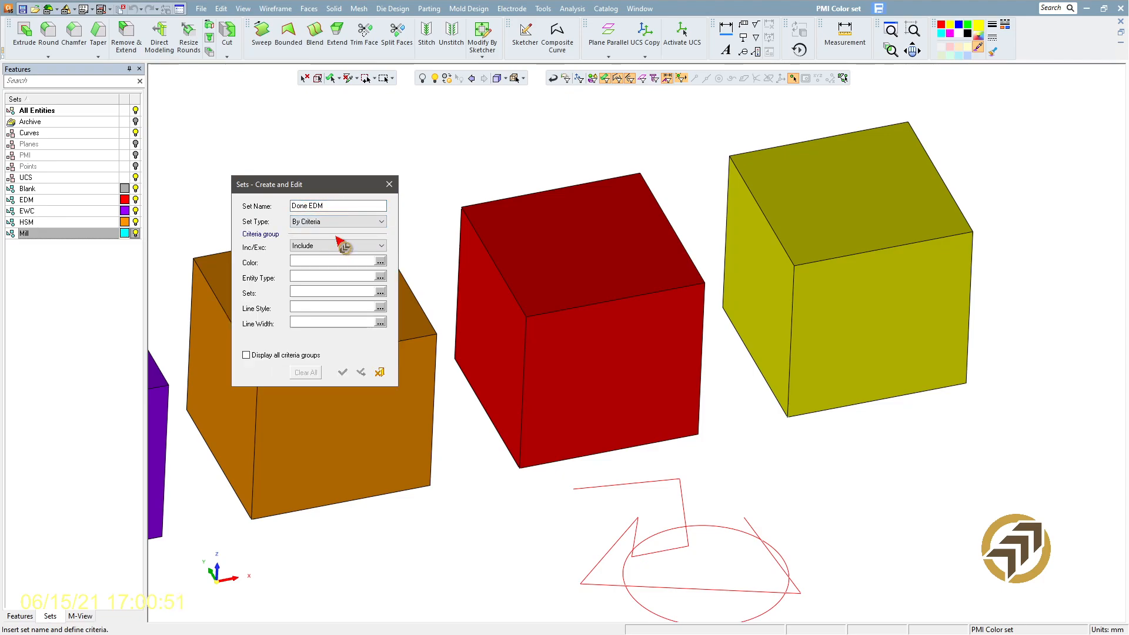
Step: Set the Done EDM set's colour criterion to the yellow user colour
{"action": "left_click", "coordinate": [380, 262]}
{"action": "left_click", "coordinate": [383, 330]}
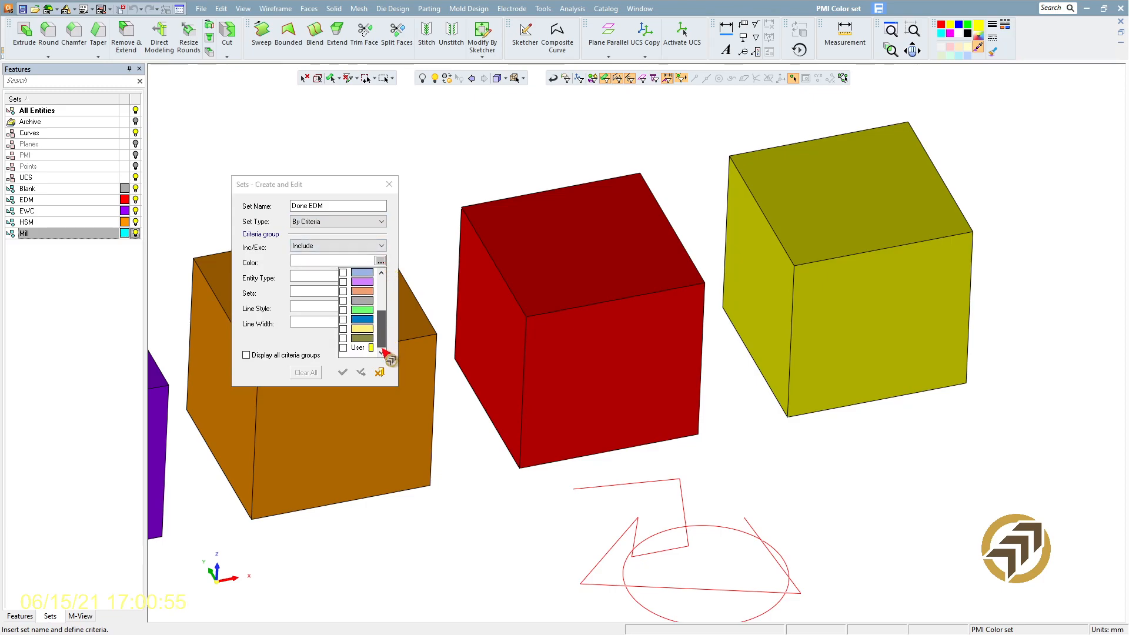
{"action": "left_click", "coordinate": [343, 348]}
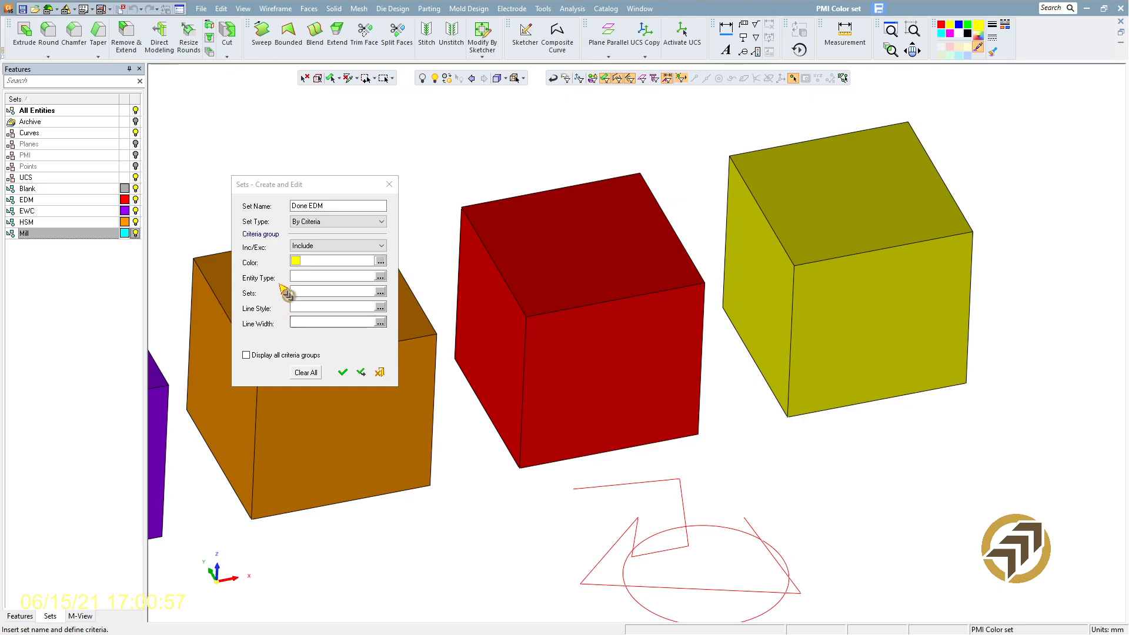
Step: Restrict the Done EDM set to the entity types Solid Object and Face, and create the set
{"action": "left_click", "coordinate": [380, 277]}
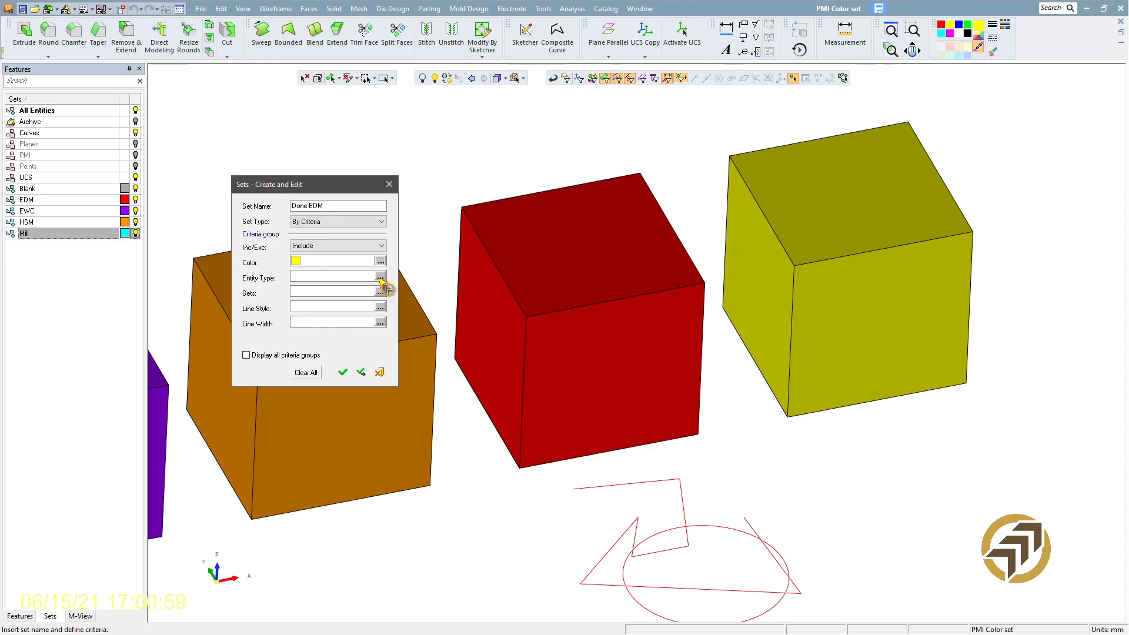
{"action": "left_click", "coordinate": [381, 277]}
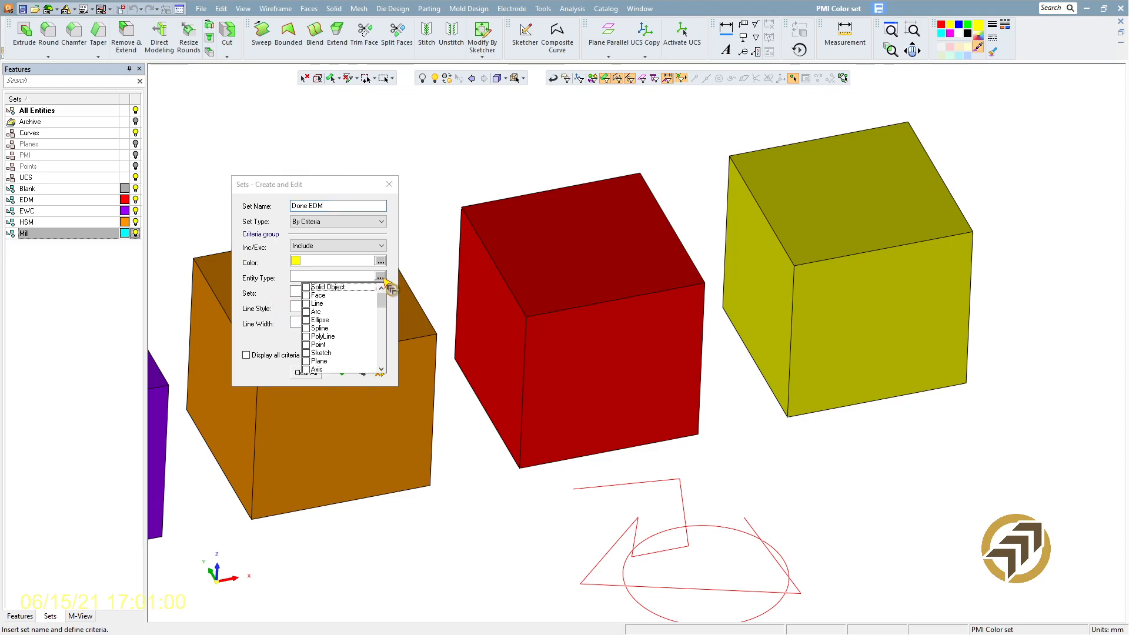
{"action": "left_click", "coordinate": [307, 295]}
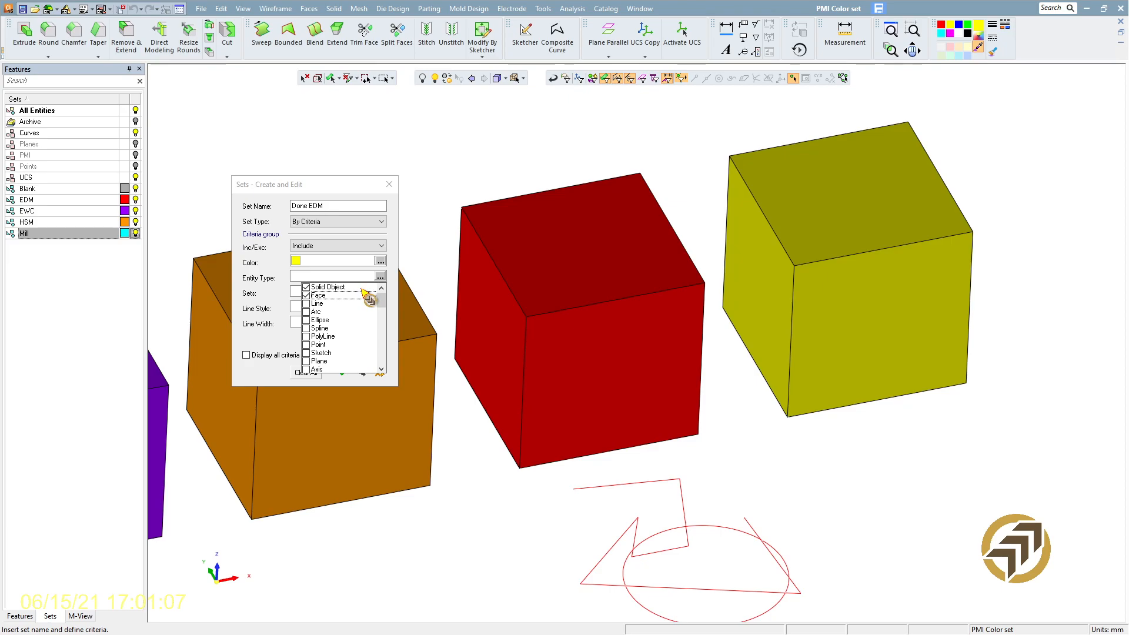
{"action": "left_click", "coordinate": [279, 291]}
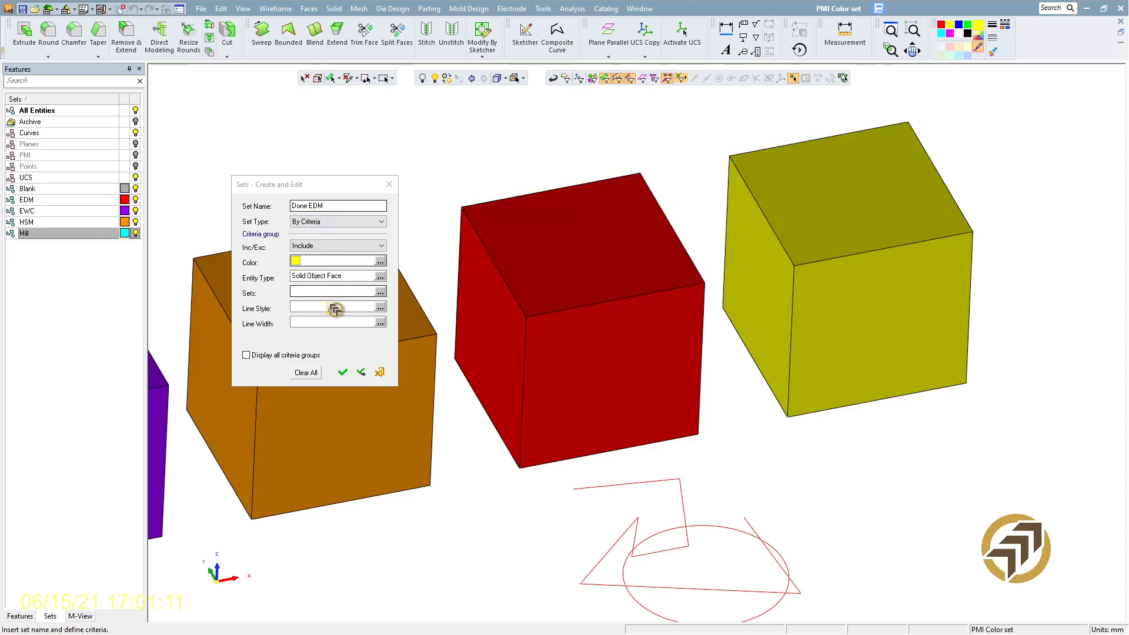
{"action": "left_click", "coordinate": [342, 372]}
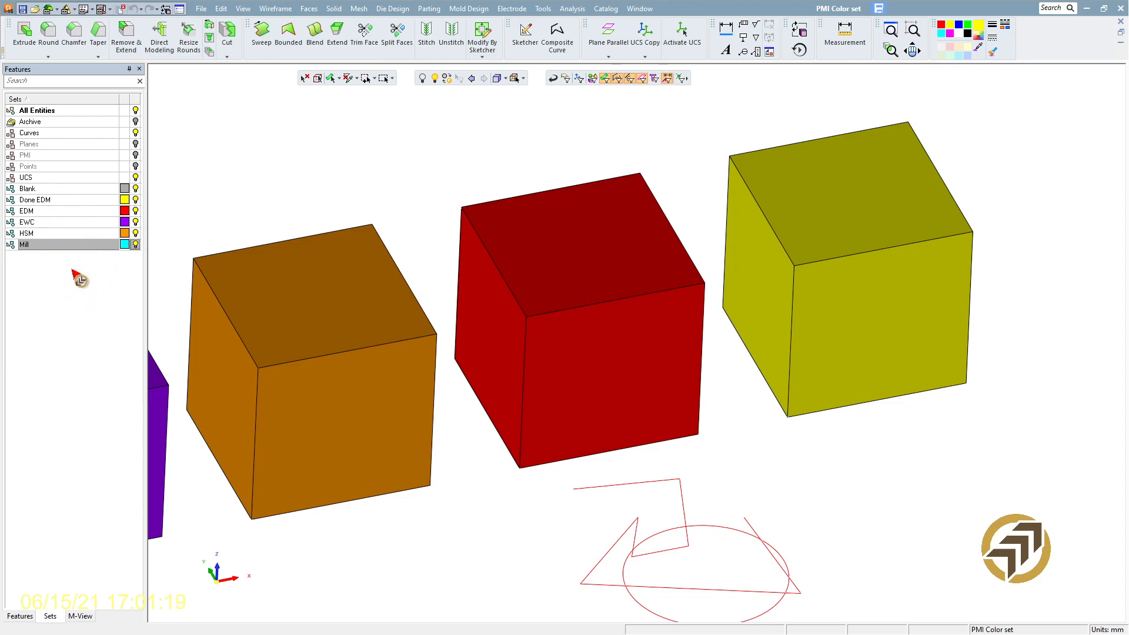
Step: Toggle the visibility of the Blank, EDM, EWC and HSM sets off and on to check which cubes they contain
{"action": "left_click", "coordinate": [136, 189]}
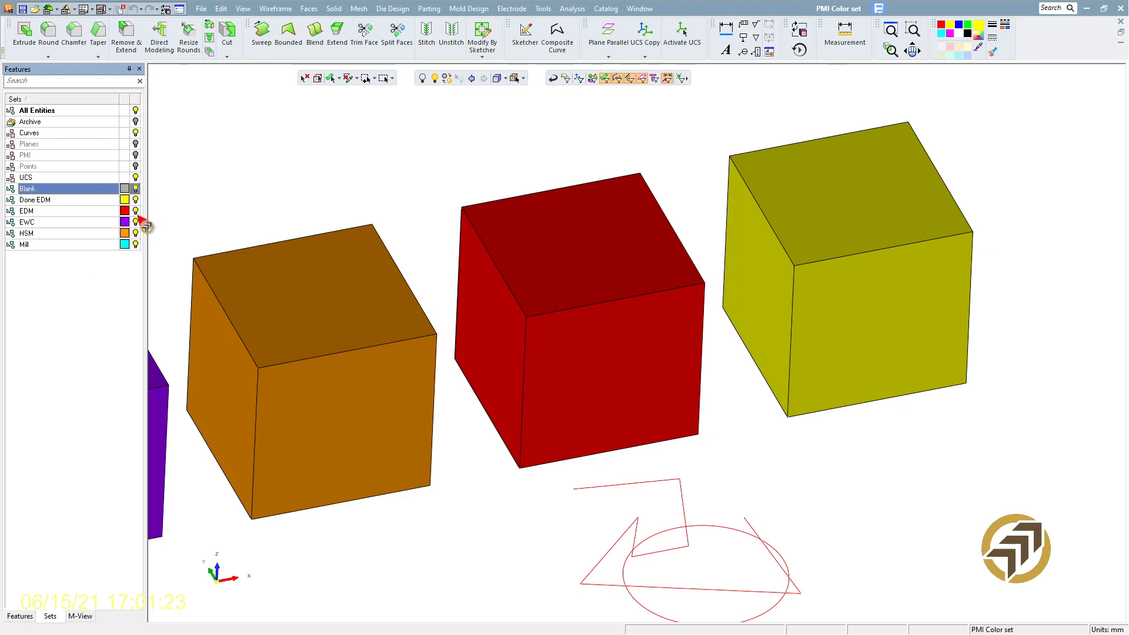
{"action": "left_click", "coordinate": [137, 212]}
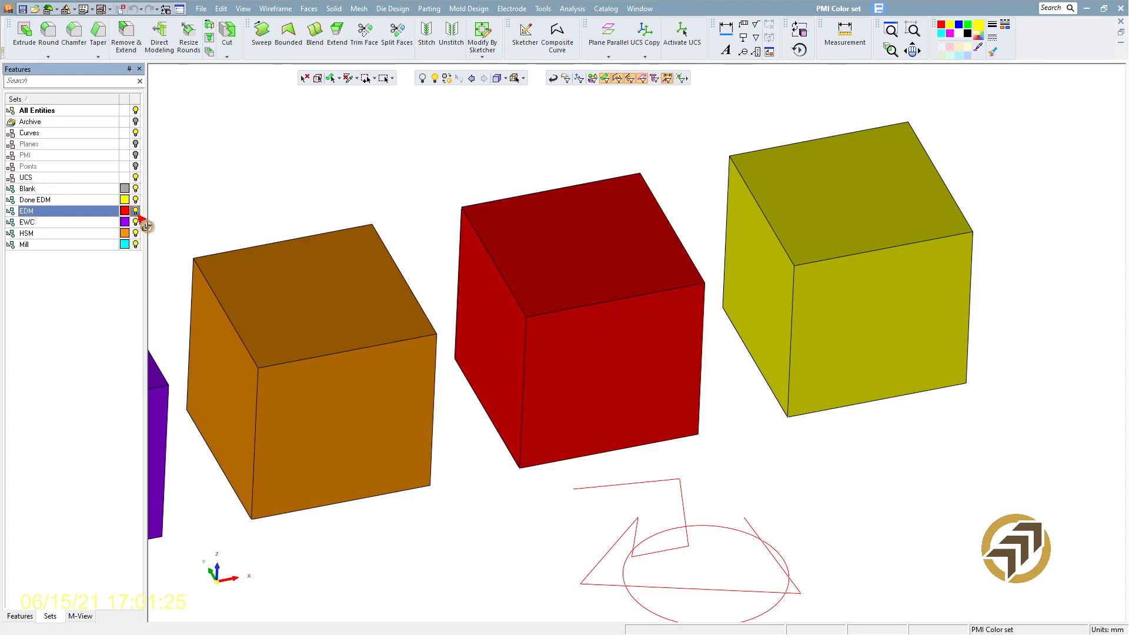
{"action": "left_click", "coordinate": [136, 223]}
{"action": "left_click", "coordinate": [136, 223]}
{"action": "left_click", "coordinate": [136, 235]}
{"action": "left_click", "coordinate": [136, 233]}
{"action": "left_click", "coordinate": [136, 233]}
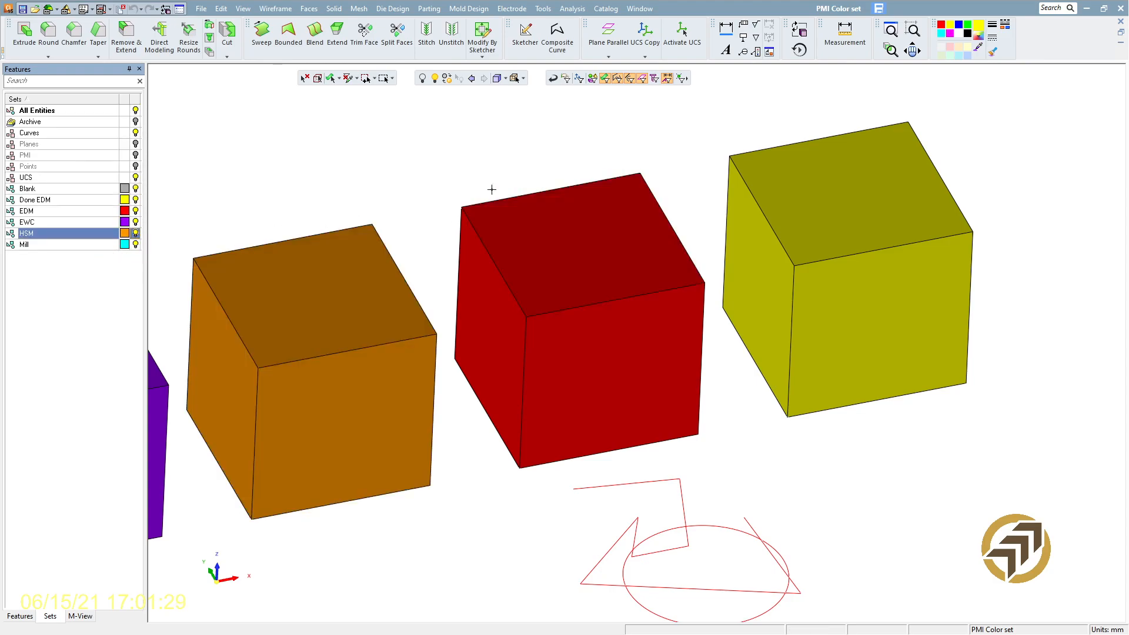
Step: Turn on Present Single Color Set Names so faces are labelled with their set
{"action": "right_click_drag", "start_coordinate": [424, 175], "coordinate": [378, 512], "text": "ctrl"}
{"action": "middle_click_drag", "start_coordinate": [461, 493], "coordinate": [486, 463], "text": "ctrl"}
{"action": "right_click_drag", "start_coordinate": [487, 462], "coordinate": [567, 309], "text": "ctrl"}
{"action": "middle_click_drag", "start_coordinate": [457, 280], "coordinate": [637, 255], "text": "ctrl"}
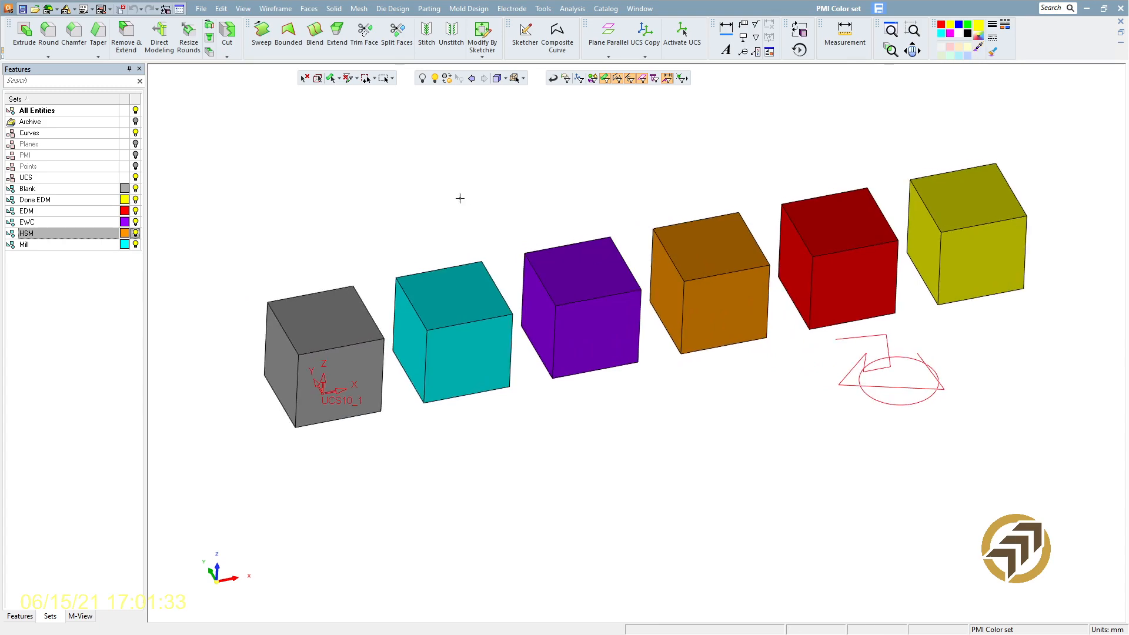
{"action": "right_click", "coordinate": [51, 201]}
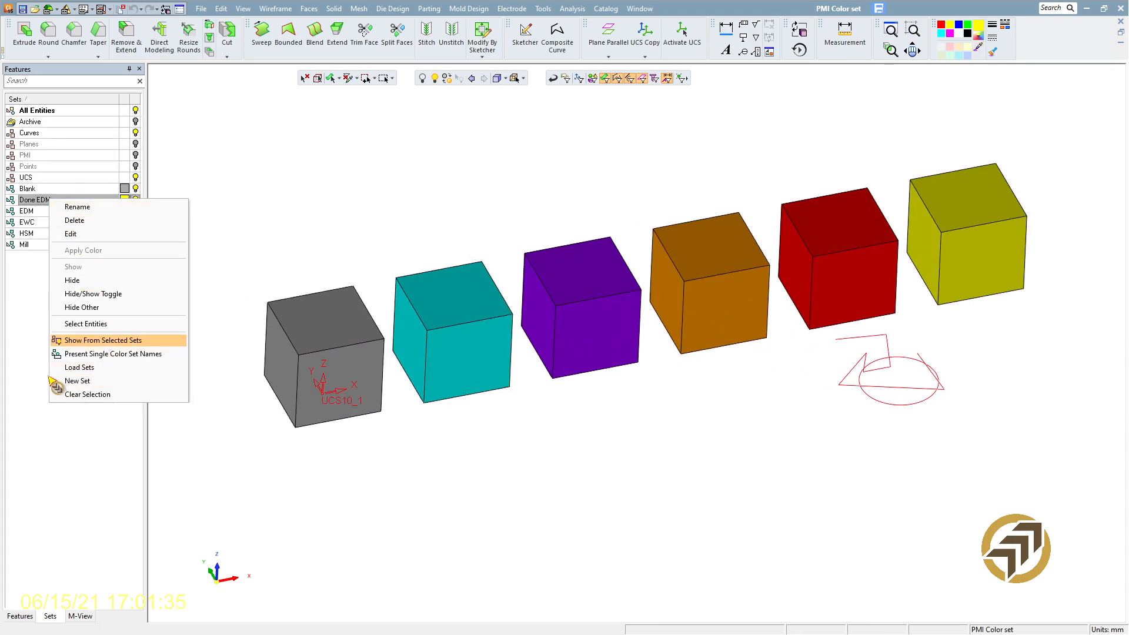
{"action": "left_click", "coordinate": [137, 355]}
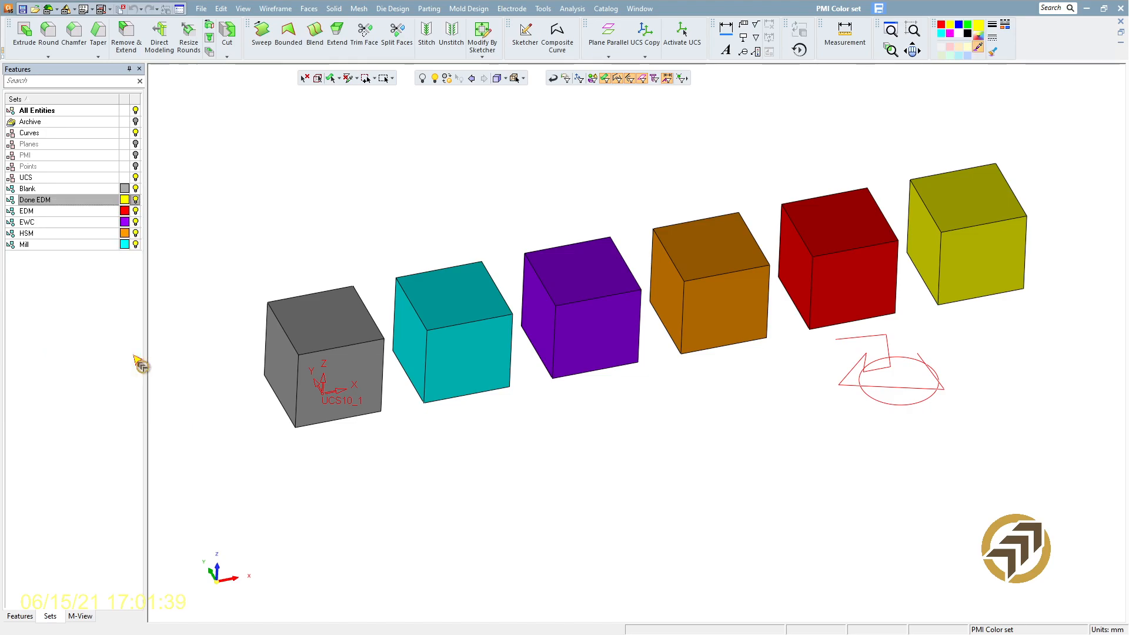
Step: Inspect the set name labels on the coloured cubes, including the red and yellow ones
{"action": "scroll", "coordinate": [565, 440], "scroll_direction": "up", "scroll_amount": 3}
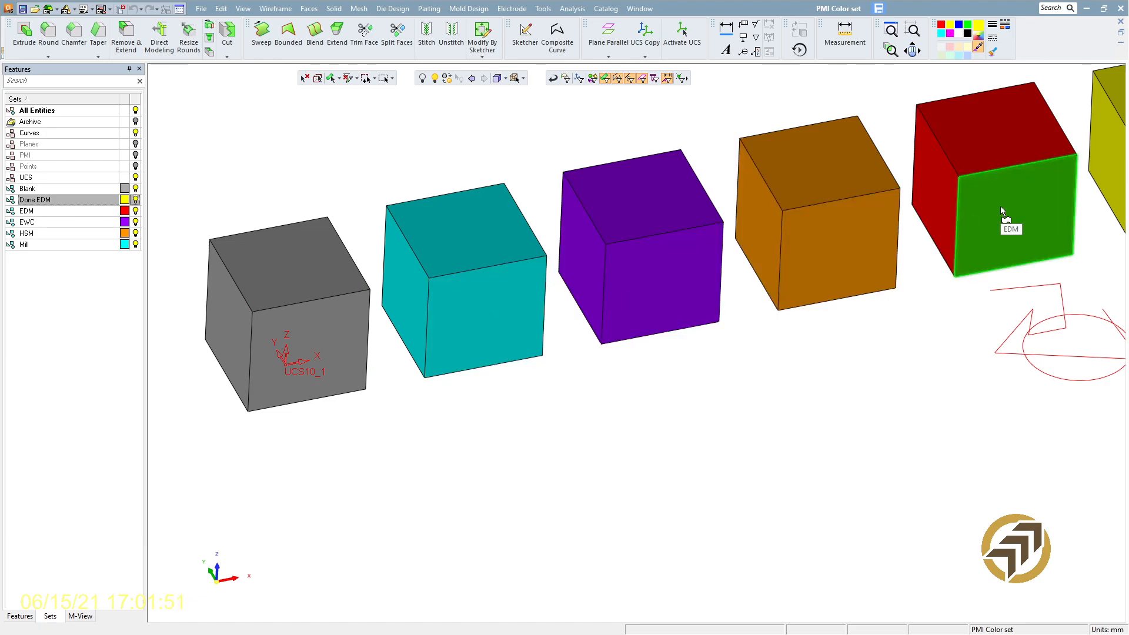
{"action": "middle_click_drag", "start_coordinate": [895, 323], "coordinate": [451, 471]}
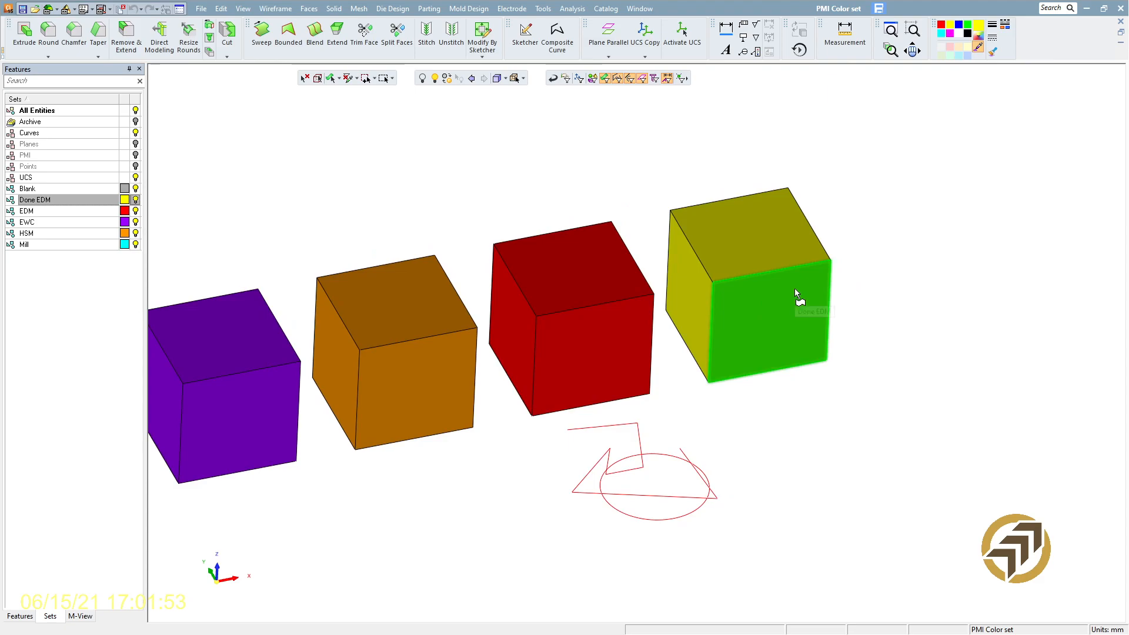
{"action": "right_click_drag", "start_coordinate": [795, 284], "coordinate": [796, 494], "text": "ctrl"}
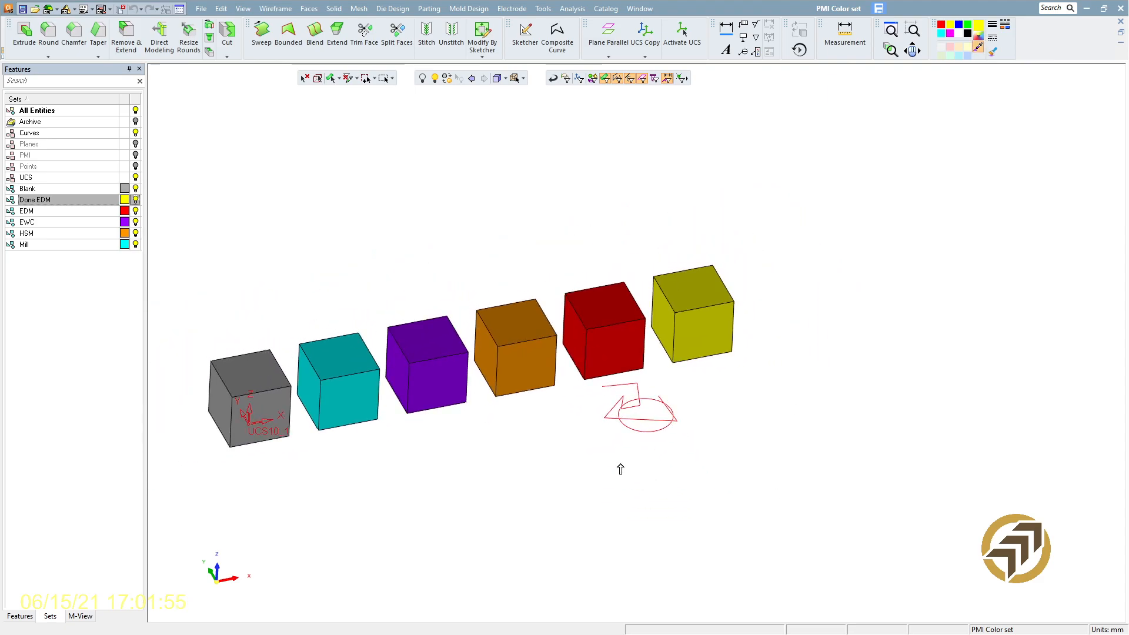
{"action": "middle_click_drag", "start_coordinate": [600, 475], "coordinate": [701, 469], "text": "ctrl"}
{"action": "right_click_drag", "start_coordinate": [701, 469], "coordinate": [702, 369], "text": "ctrl"}
{"action": "middle_click_drag", "start_coordinate": [598, 456], "coordinate": [614, 448], "text": "ctrl"}
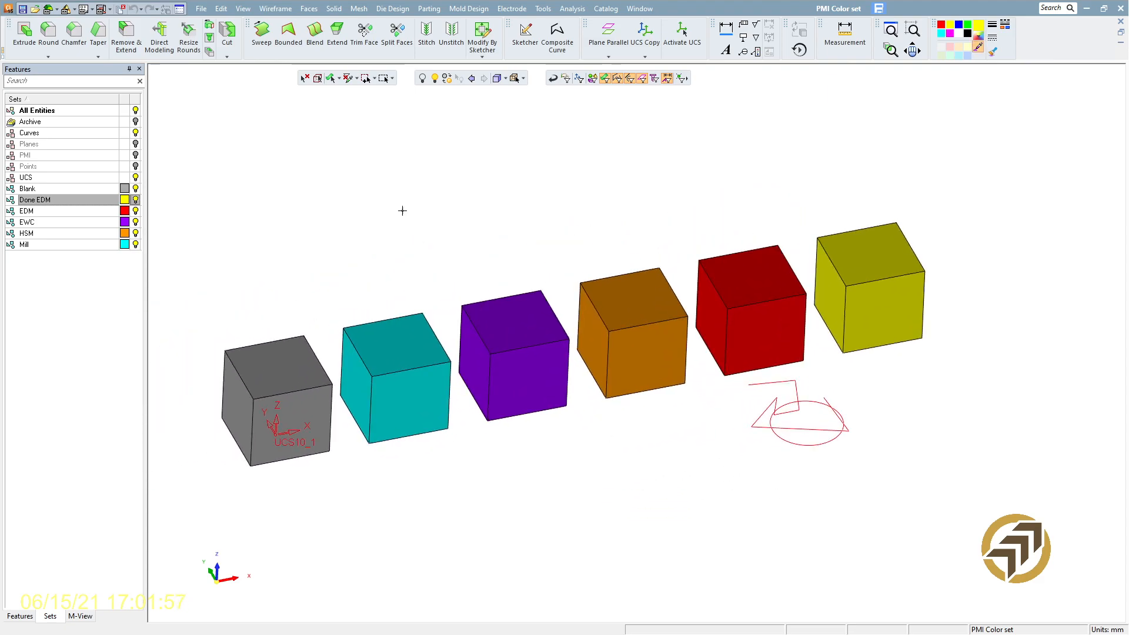
Step: Save and close the PMI Color set part
{"action": "left_click", "coordinate": [23, 10]}
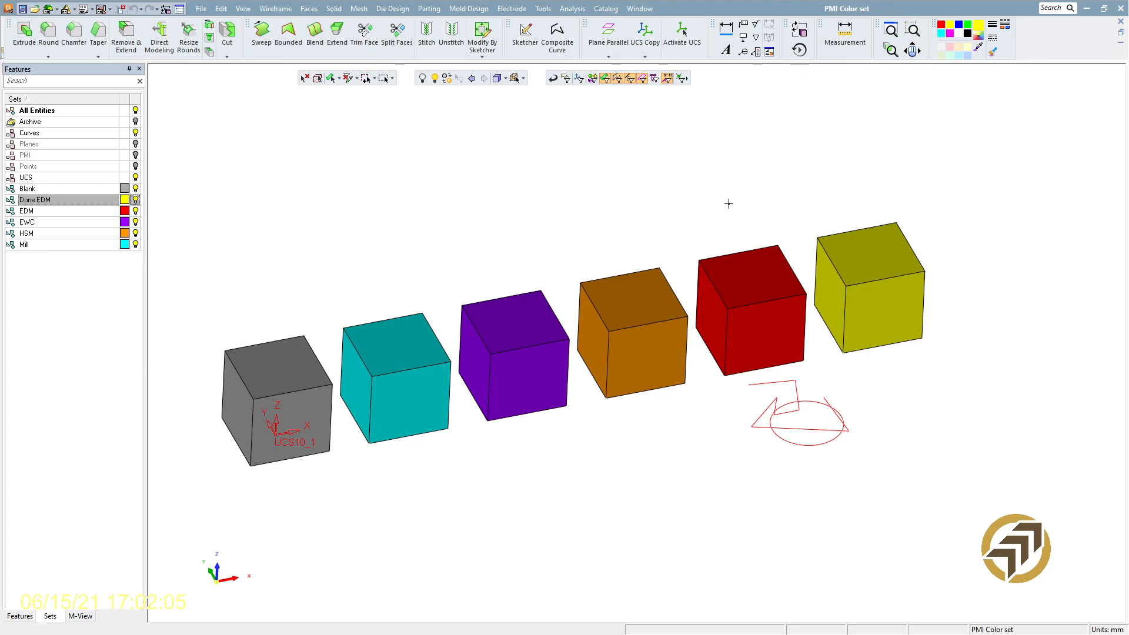
{"action": "left_click", "coordinate": [1121, 22]}
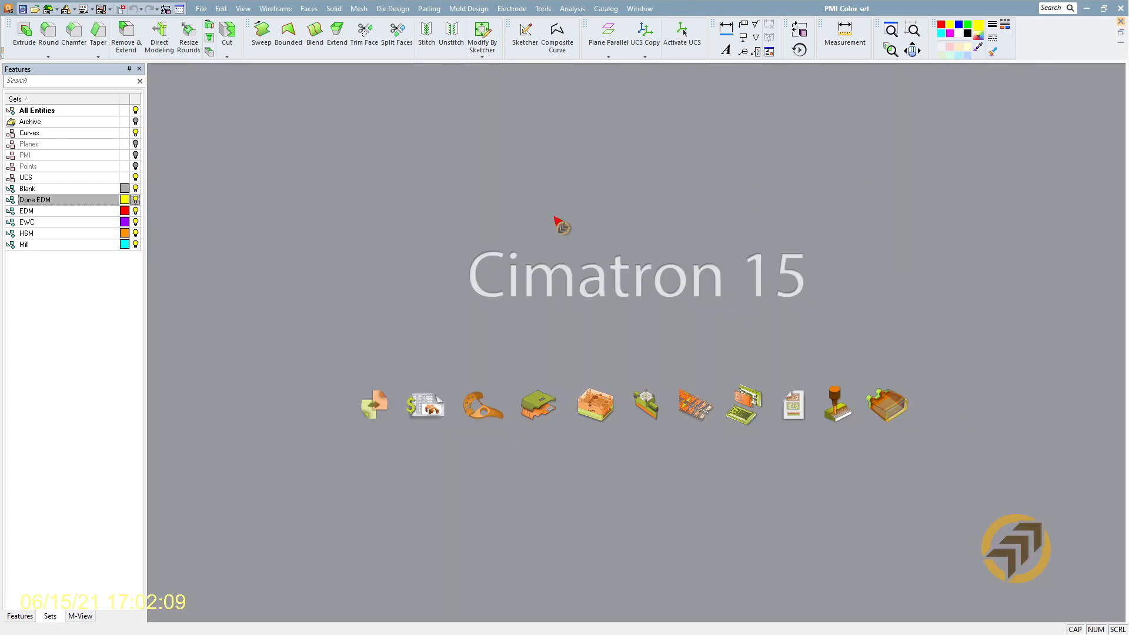
Step: Open sample part.elt from the 2021-06-11 Electrode PMI folder
{"action": "left_click", "coordinate": [189, 37]}
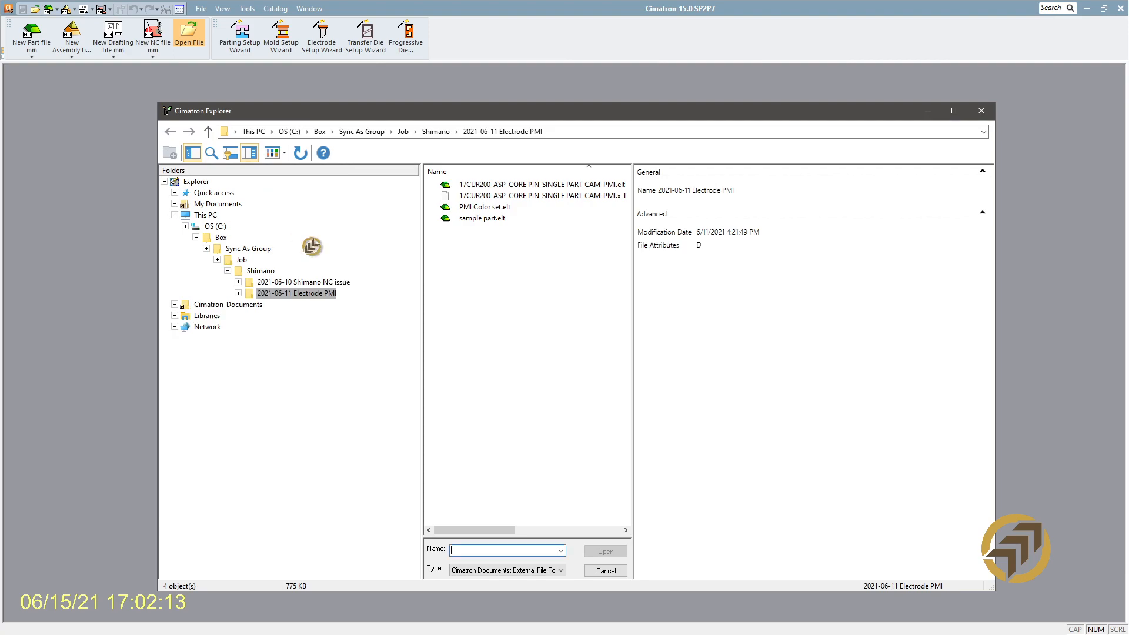
{"action": "left_click", "coordinate": [491, 220]}
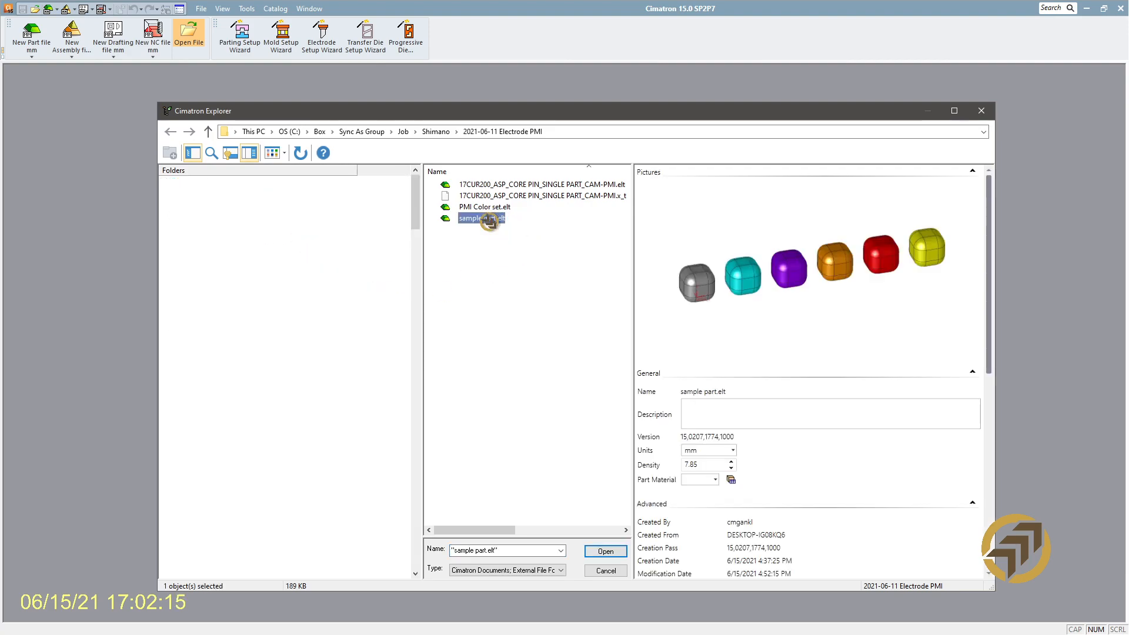
{"action": "left_click", "coordinate": [607, 551]}
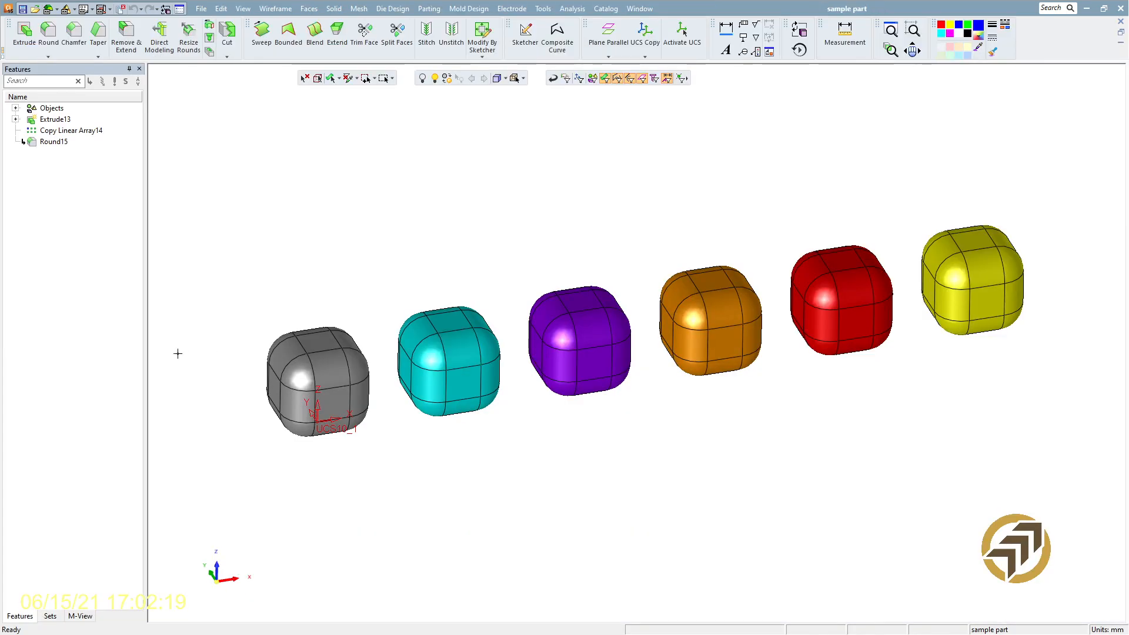
Step: Load the sets from PMI Color set.elt into the sample part
{"action": "left_click", "coordinate": [49, 617]}
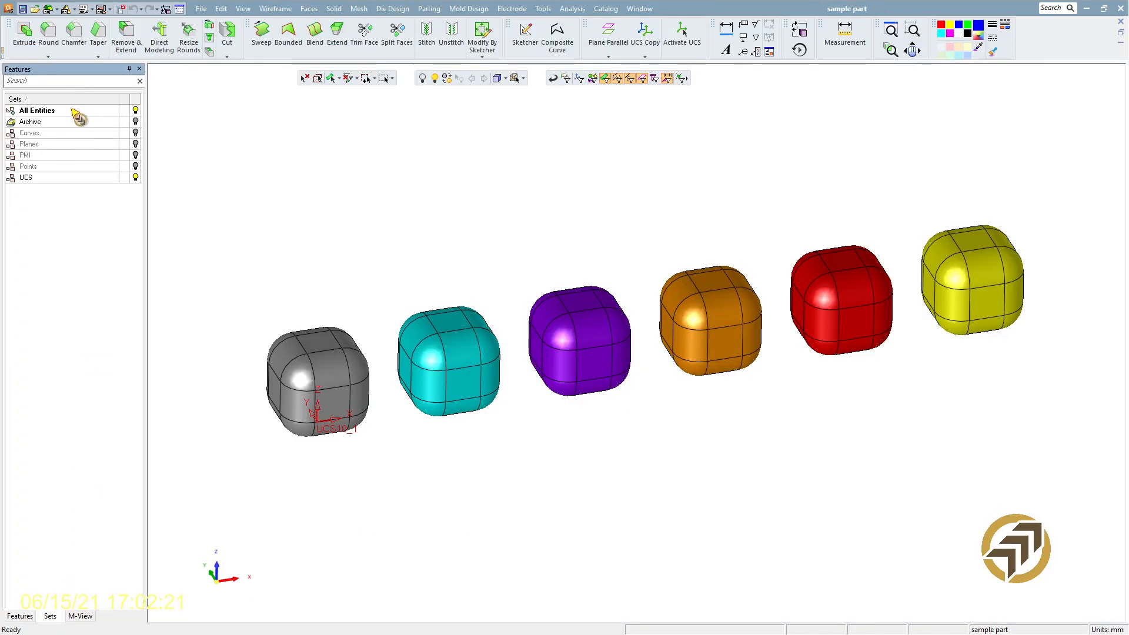
{"action": "right_click", "coordinate": [75, 231]}
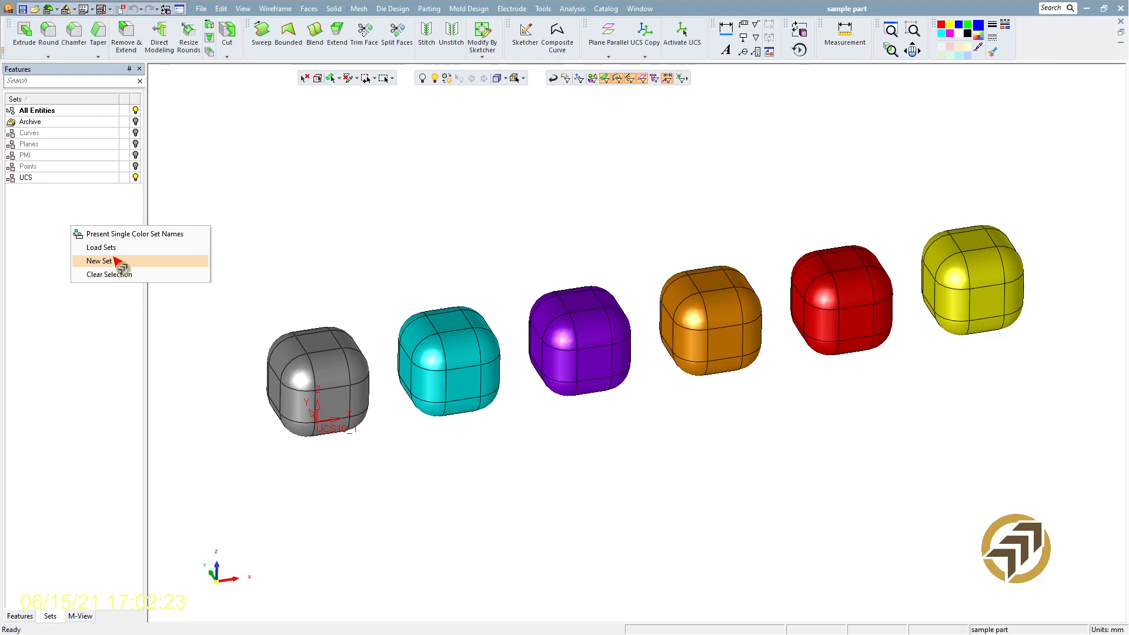
{"action": "left_click", "coordinate": [114, 259]}
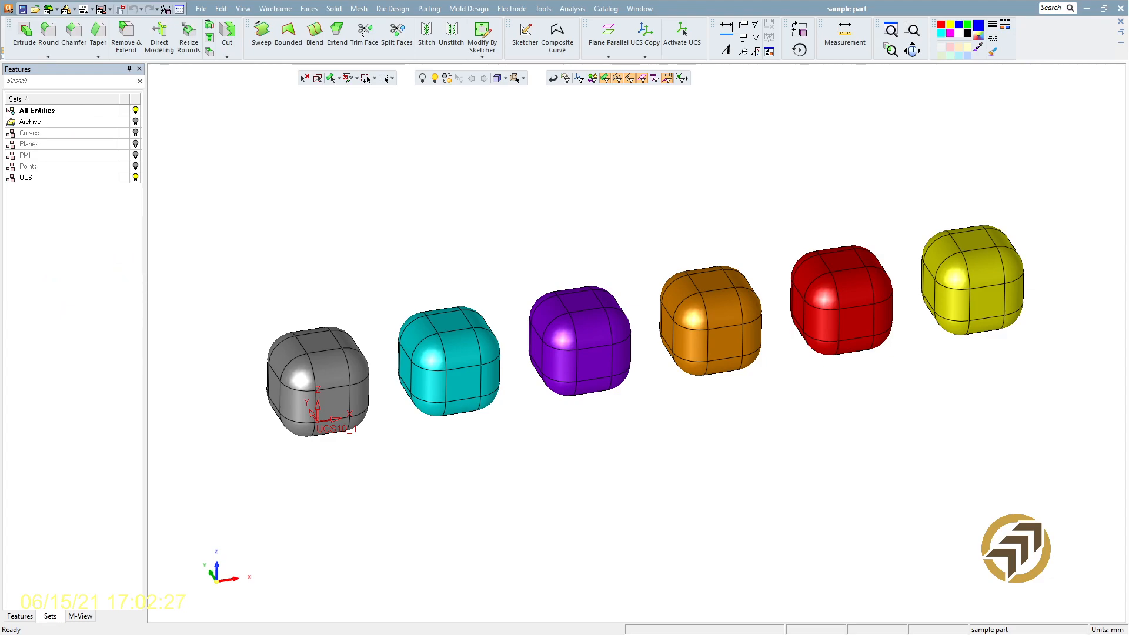
{"action": "left_click", "coordinate": [391, 250]}
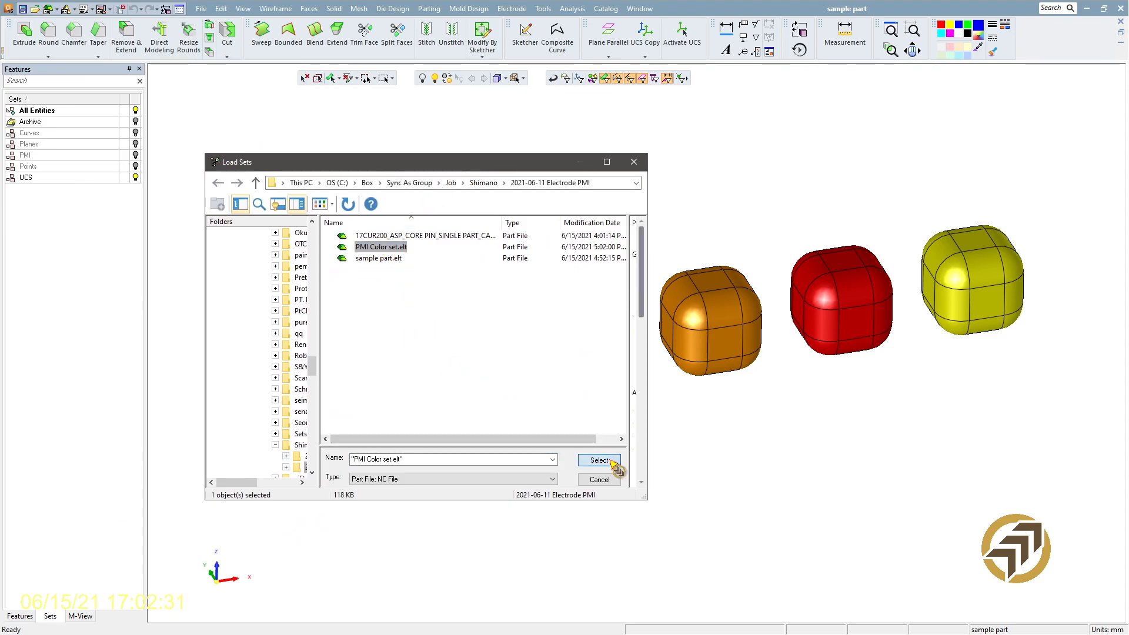
{"action": "left_click", "coordinate": [600, 460]}
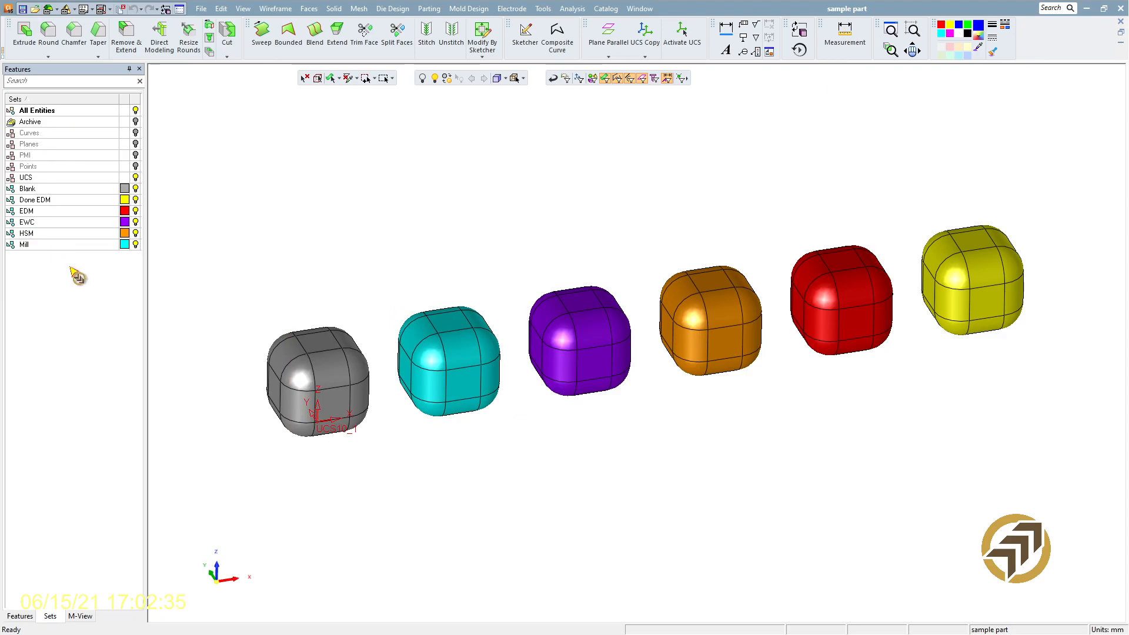
Step: Hide and show the EDM, EWC, HSM and Mill sets one by one to check the loaded sets on the rounded cubes
{"action": "left_click", "coordinate": [136, 211]}
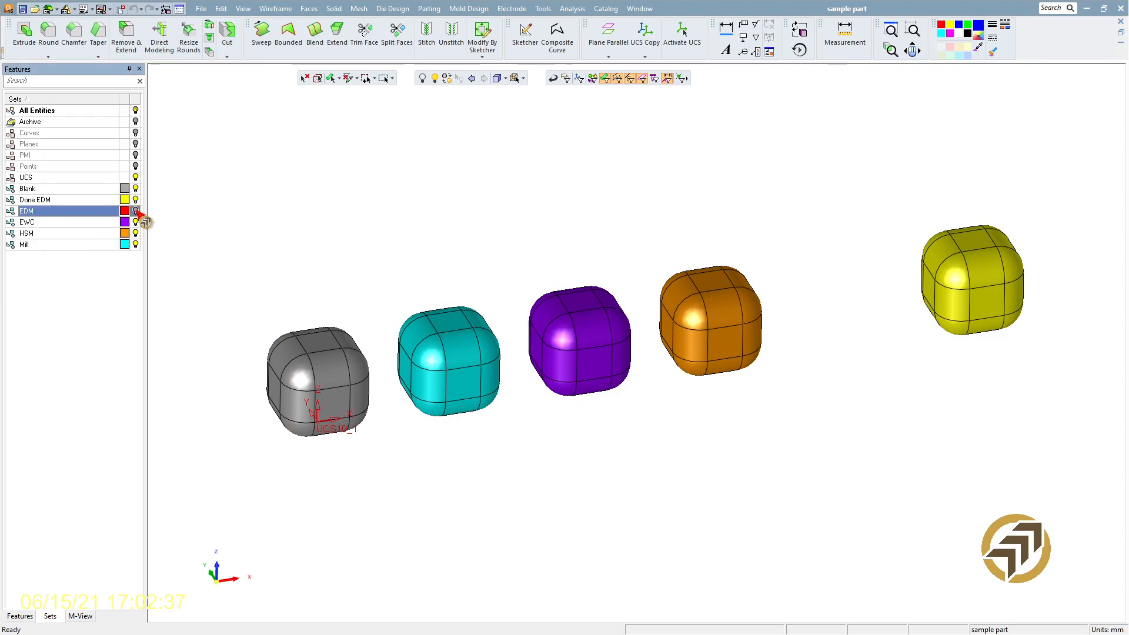
{"action": "left_click", "coordinate": [136, 211]}
{"action": "left_click", "coordinate": [136, 223]}
{"action": "left_click", "coordinate": [135, 222]}
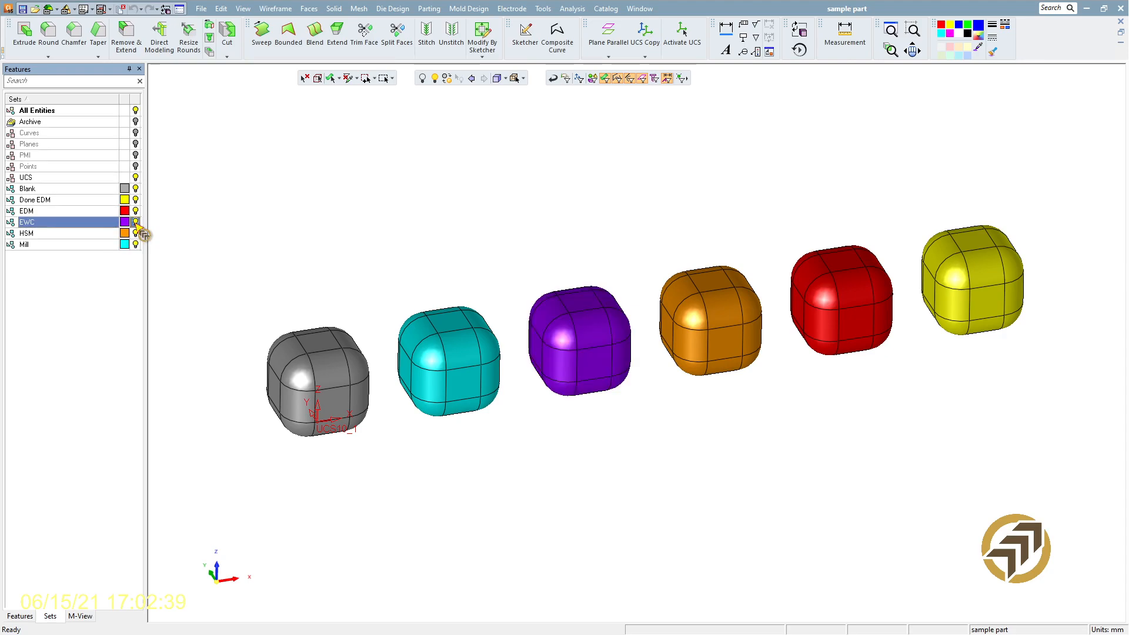
{"action": "left_click", "coordinate": [136, 234]}
{"action": "left_click", "coordinate": [136, 234]}
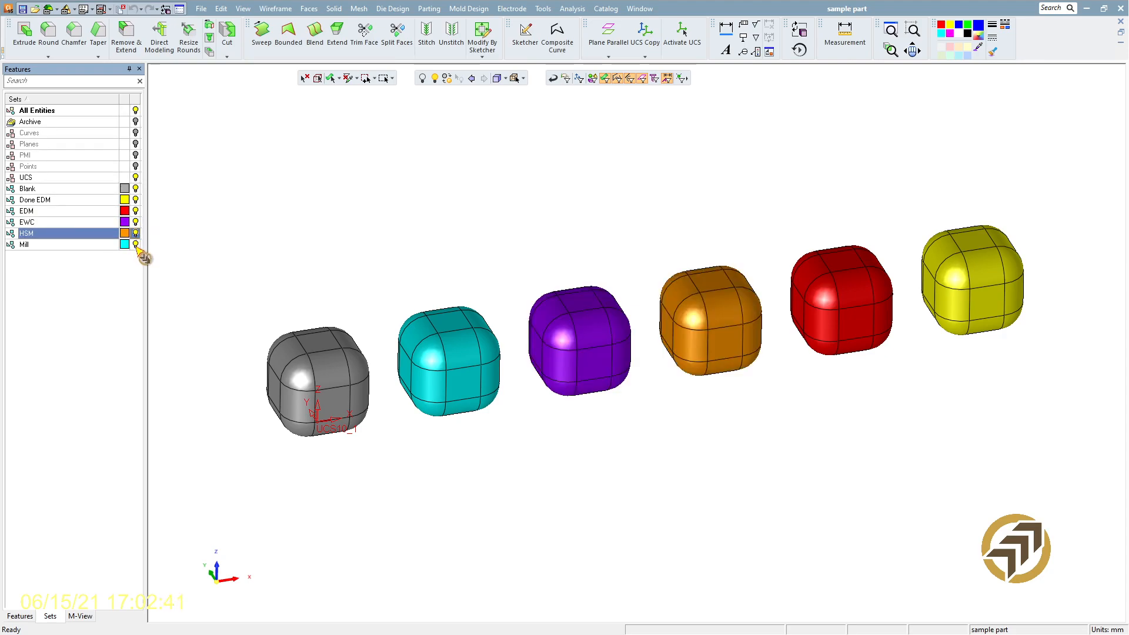
{"action": "left_click", "coordinate": [136, 244]}
{"action": "left_click", "coordinate": [135, 245]}
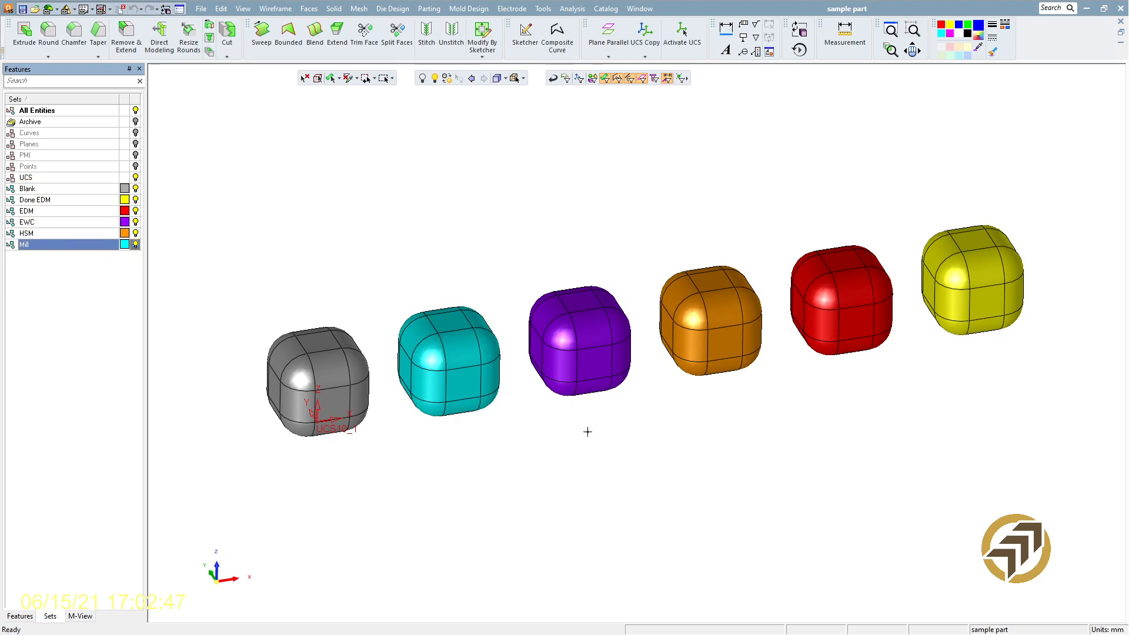
{"action": "scroll", "coordinate": [945, 359], "scroll_direction": "up", "scroll_amount": 2}
{"action": "scroll", "coordinate": [953, 411], "scroll_direction": "down", "scroll_amount": 3}
{"action": "middle_click_drag", "start_coordinate": [953, 411], "coordinate": [897, 398]}
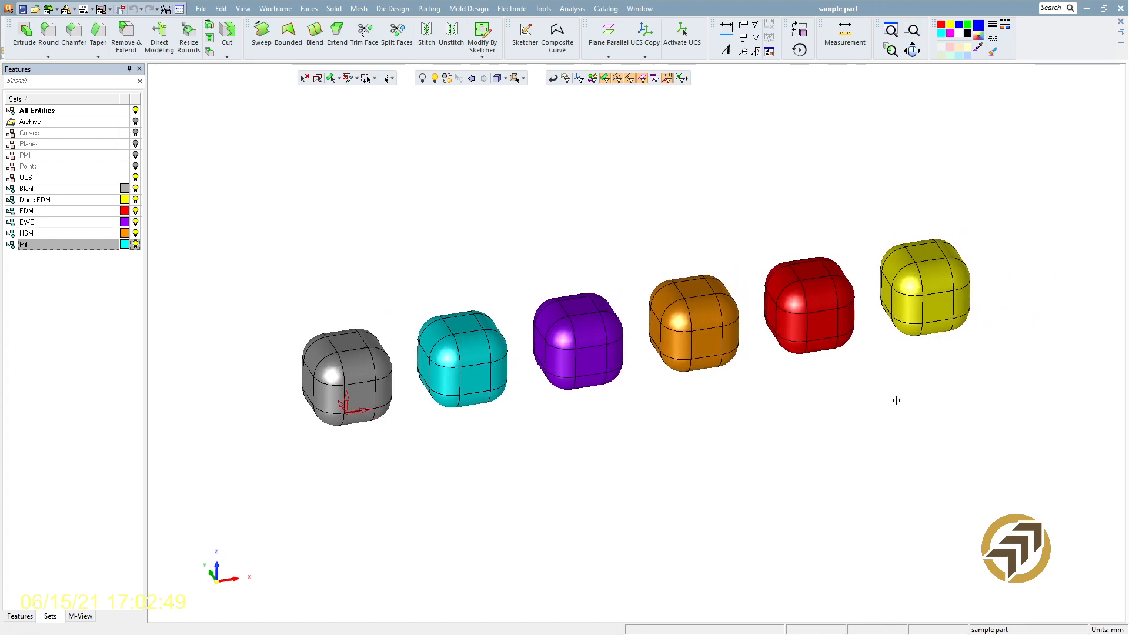
{"action": "scroll", "coordinate": [935, 424], "scroll_direction": "up", "scroll_amount": 2}
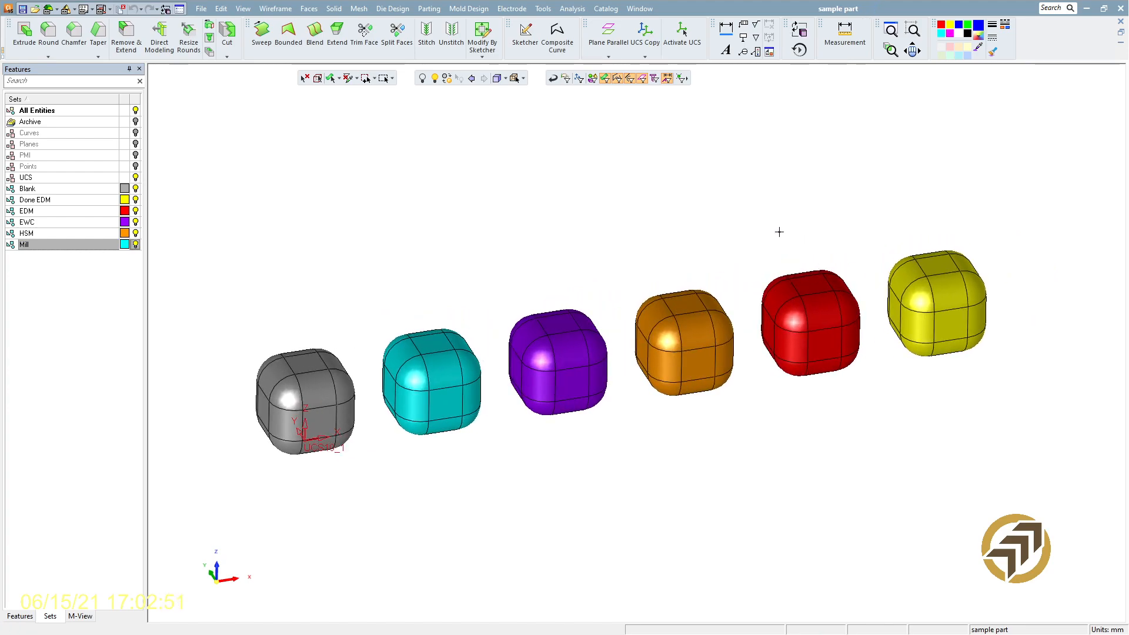
{"action": "middle_click_drag", "start_coordinate": [775, 213], "coordinate": [740, 253]}
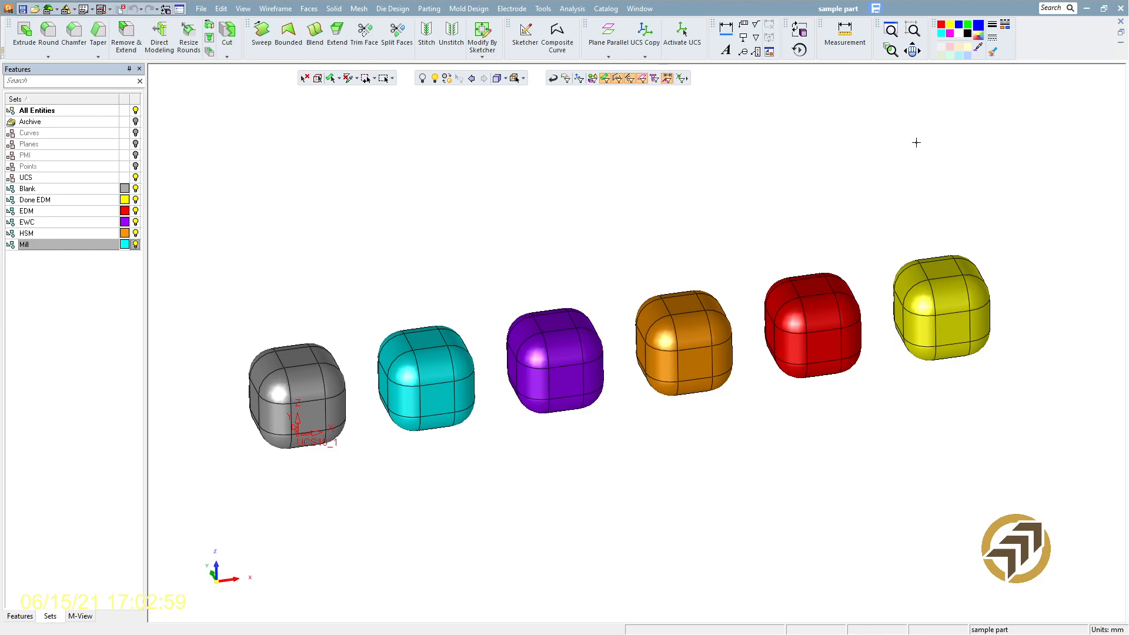
Step: Sample the yellow of the Done EDM cube and apply it to the red EDM cube beside it
{"action": "left_click", "coordinate": [980, 50]}
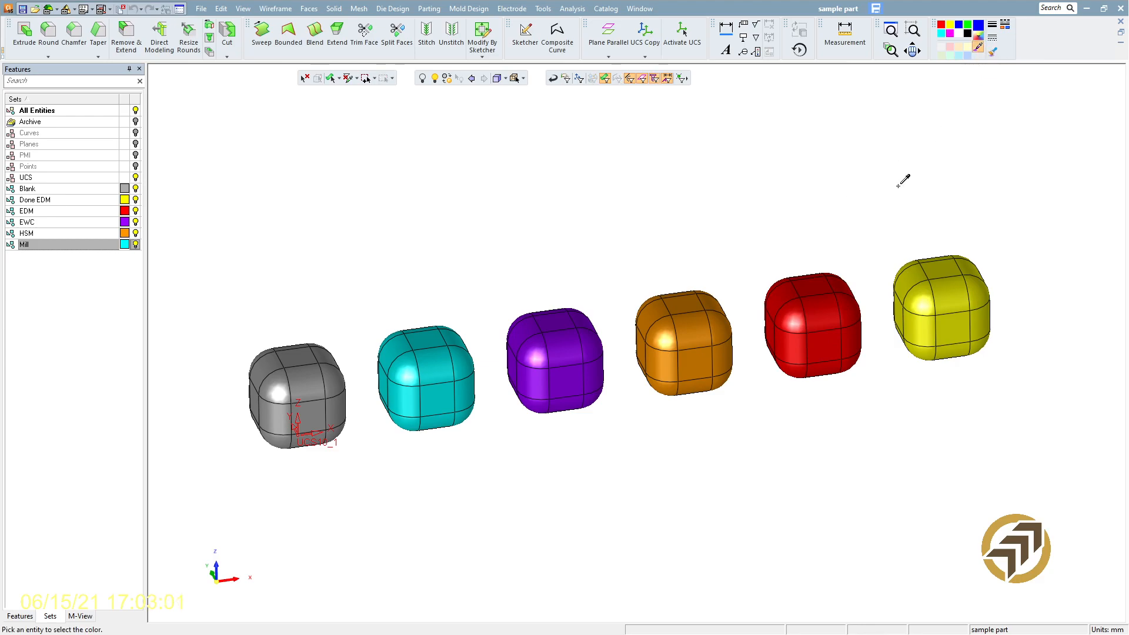
{"action": "left_click", "coordinate": [943, 260]}
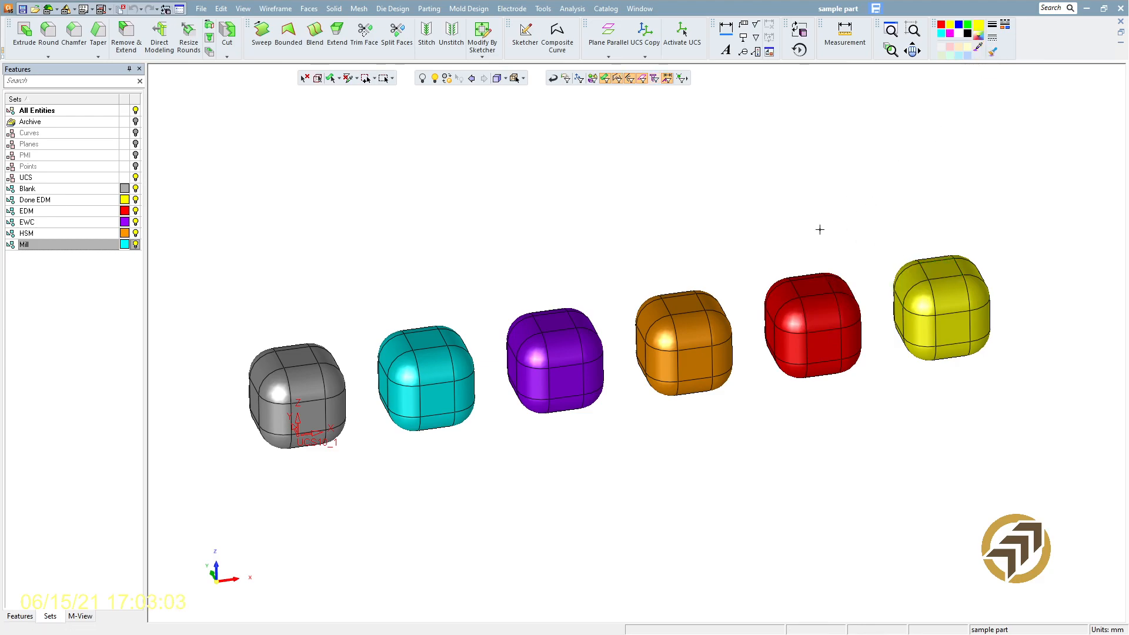
{"action": "left_click_drag", "start_coordinate": [757, 237], "coordinate": [882, 436]}
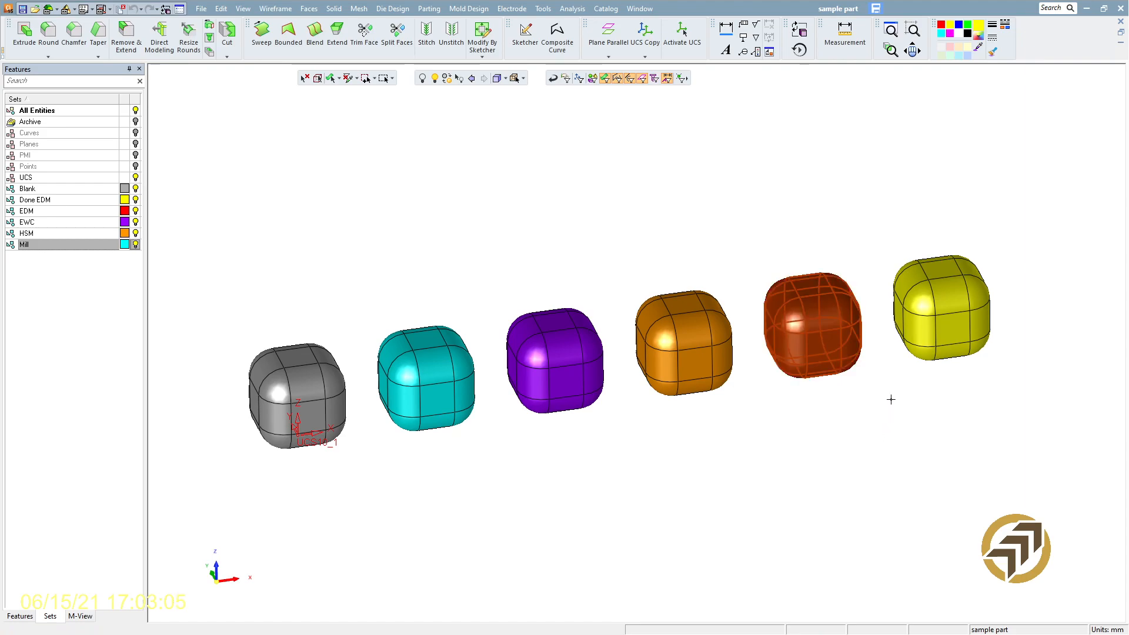
{"action": "left_click", "coordinate": [979, 26]}
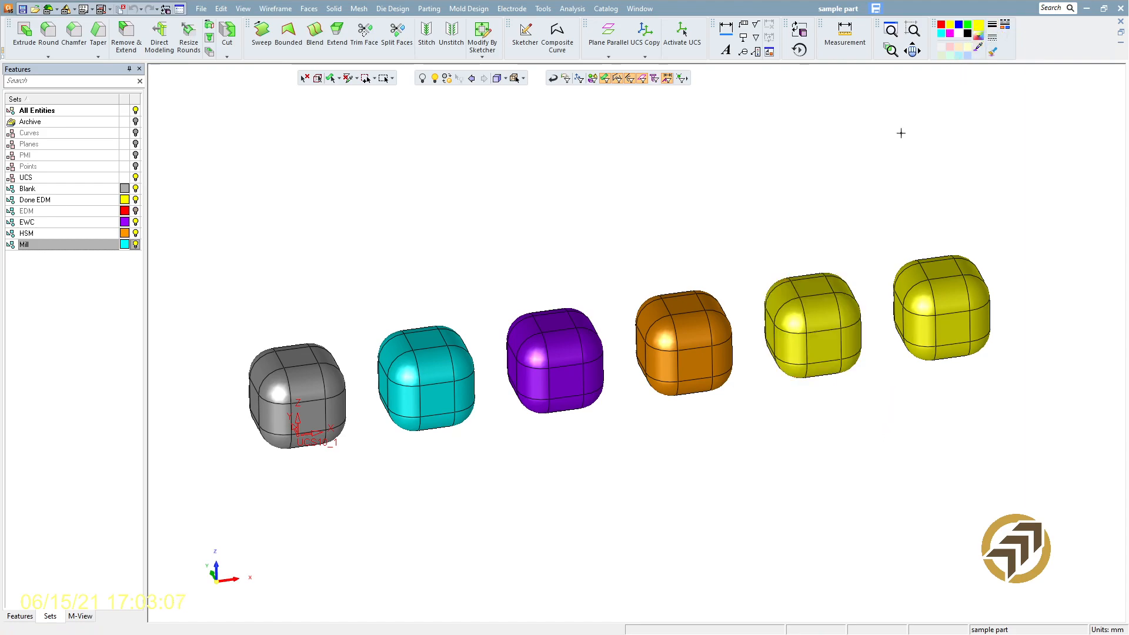
Step: Select the whole recoloured yellow cube beside the orange one and assign it to the Done EDM set
{"action": "middle_click_drag", "start_coordinate": [857, 292], "coordinate": [874, 323]}
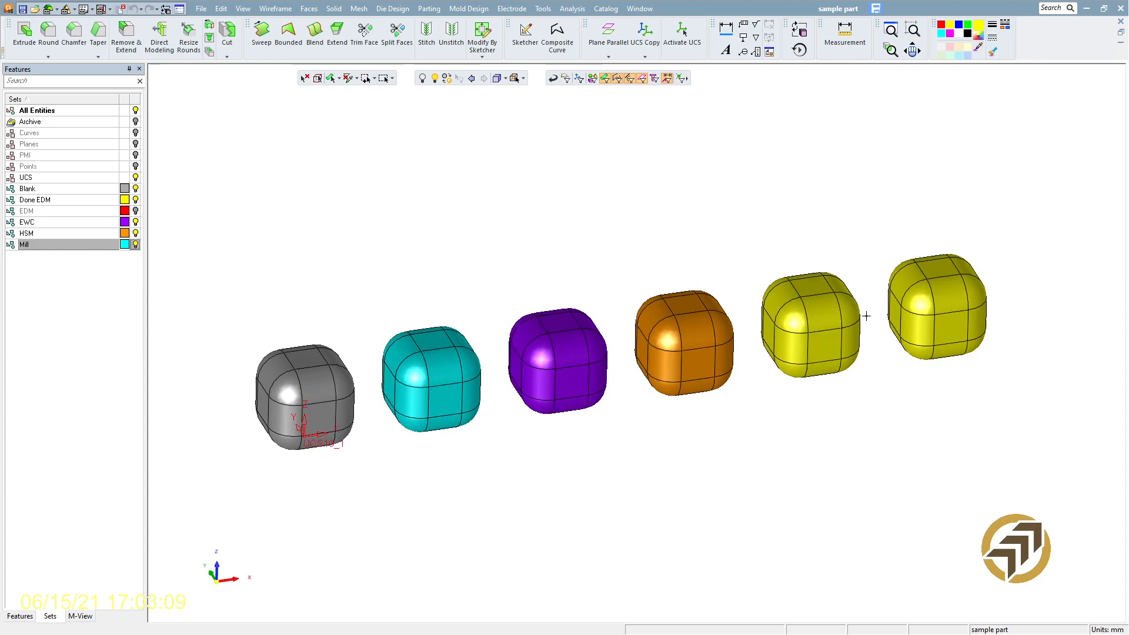
{"action": "left_click_drag", "start_coordinate": [766, 238], "coordinate": [874, 441]}
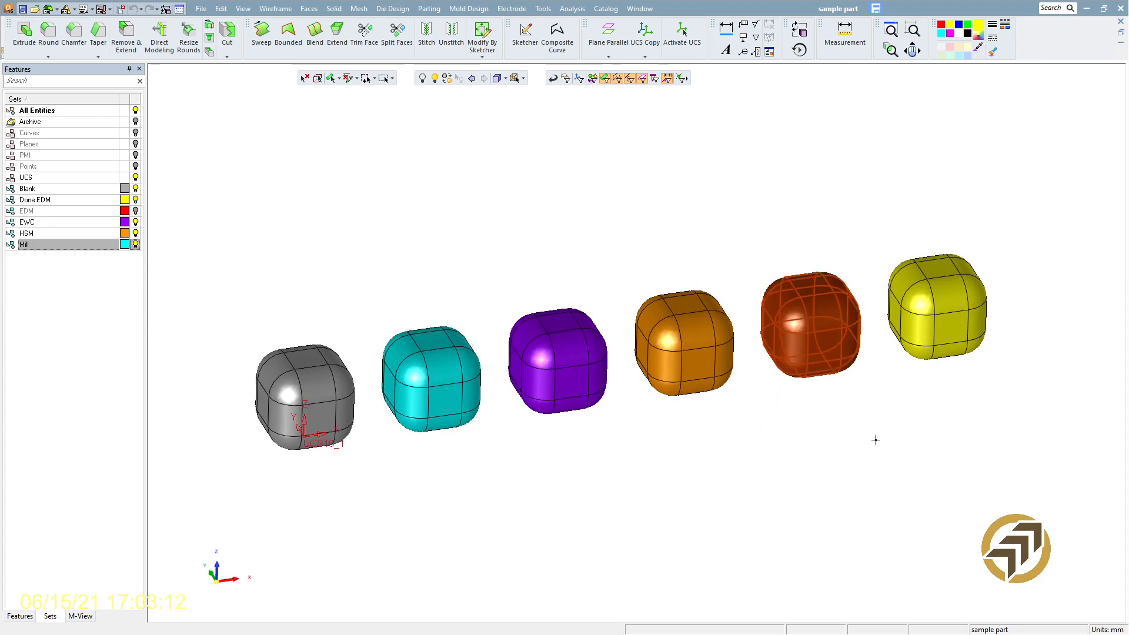
{"action": "right_click", "coordinate": [34, 200]}
{"action": "left_click", "coordinate": [88, 249]}
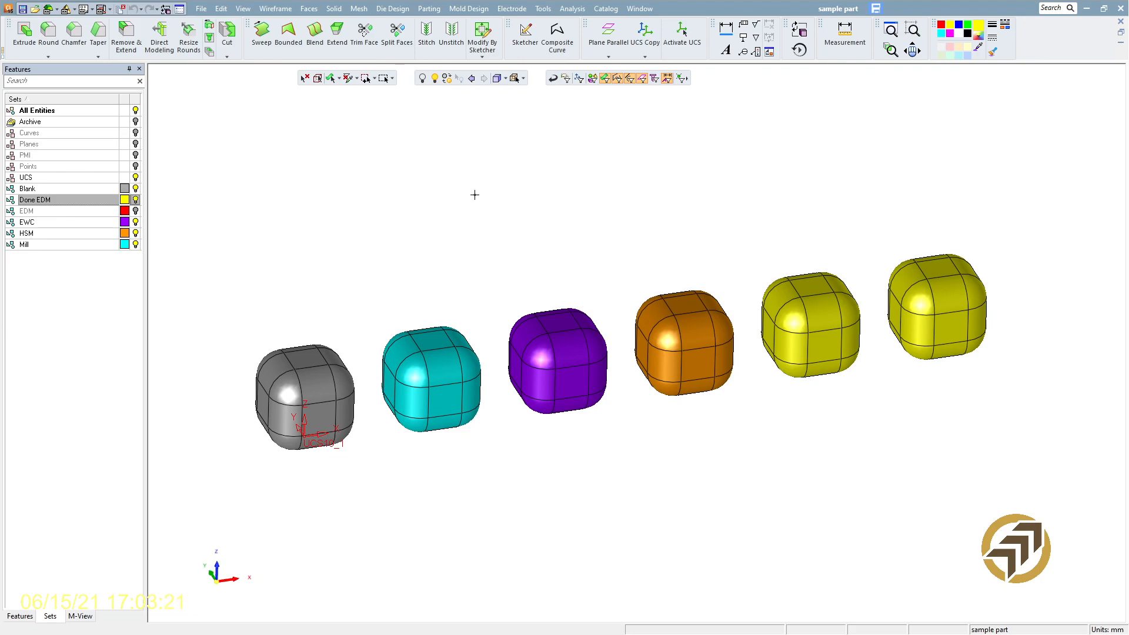
Step: Hide and show the All Entities set to check the display of all the cubes, and clear the selection
{"action": "middle_click_drag", "start_coordinate": [636, 220], "coordinate": [716, 274]}
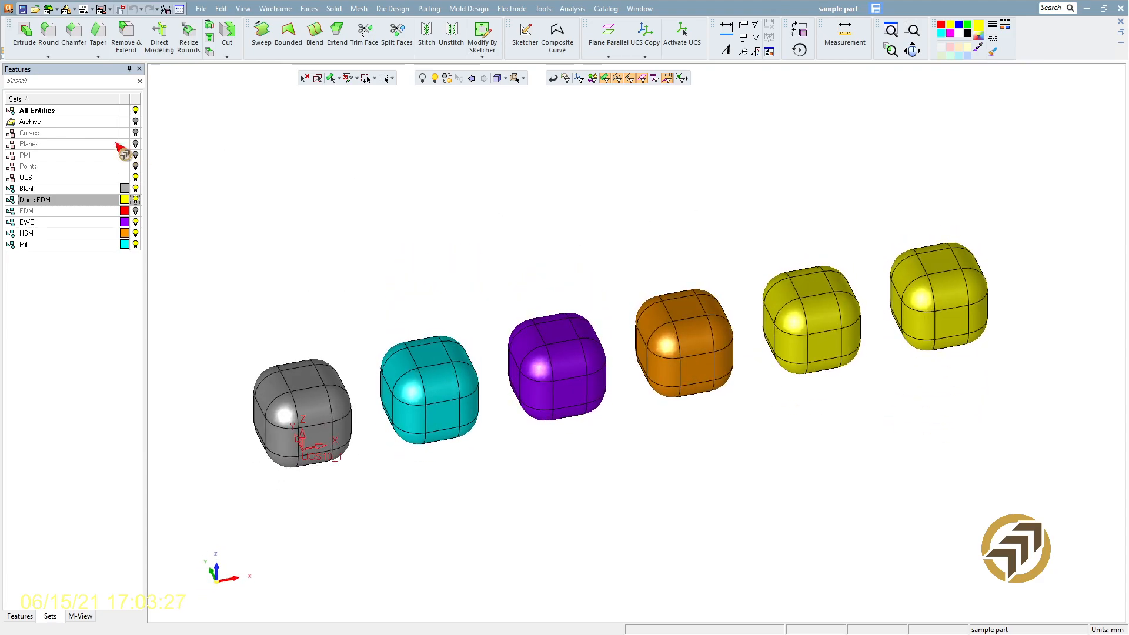
{"action": "left_click", "coordinate": [85, 111]}
{"action": "left_click", "coordinate": [136, 111]}
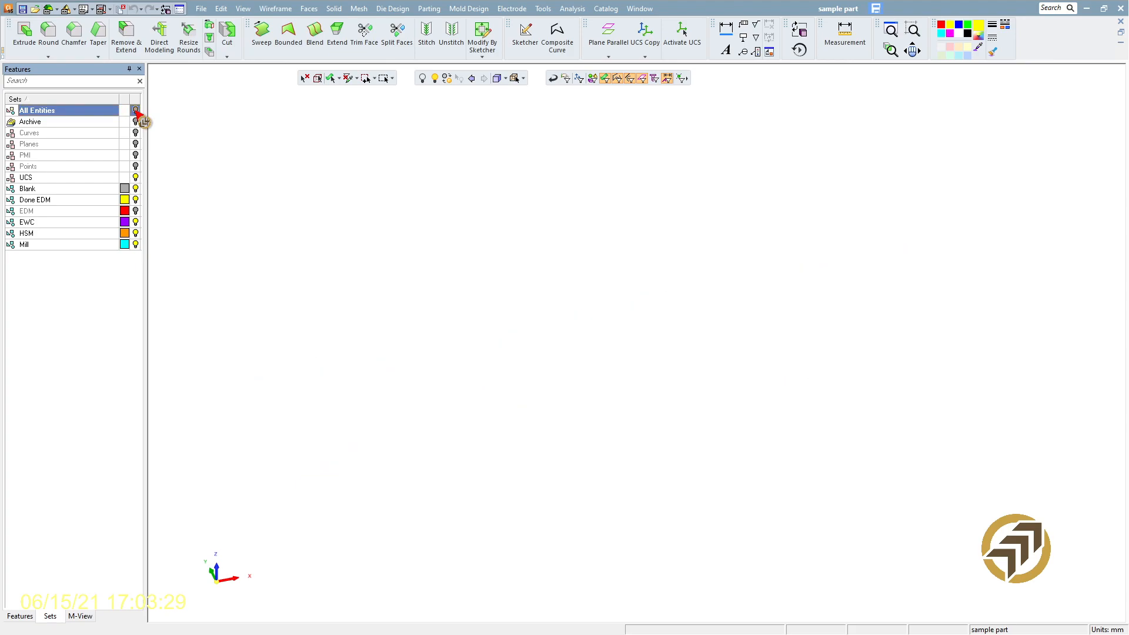
{"action": "left_click", "coordinate": [136, 110]}
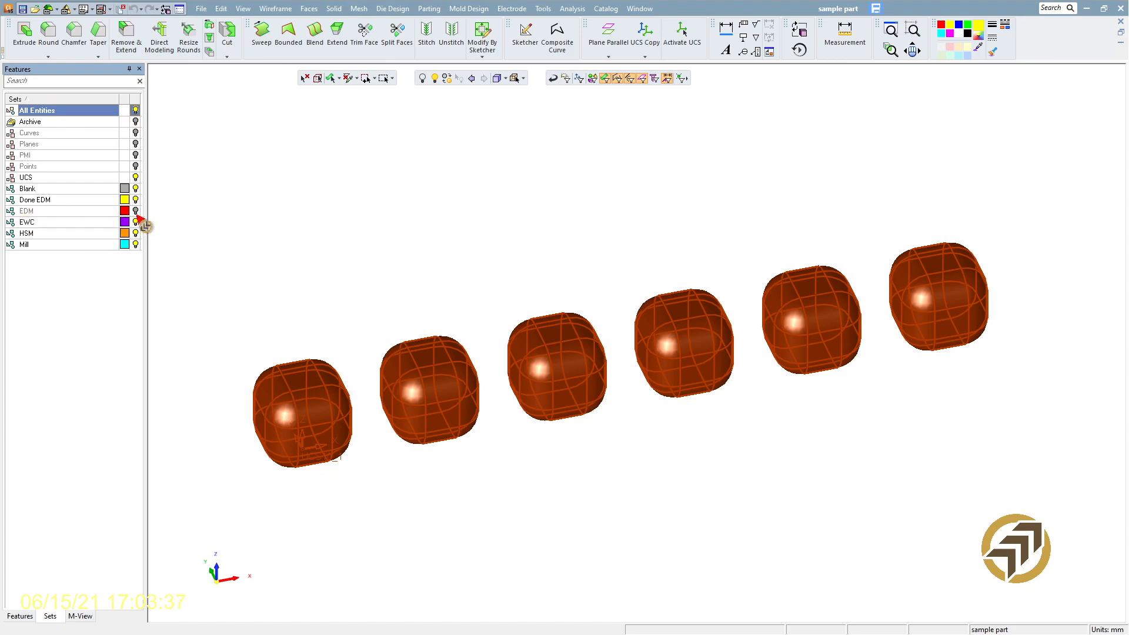
{"action": "left_click", "coordinate": [355, 214]}
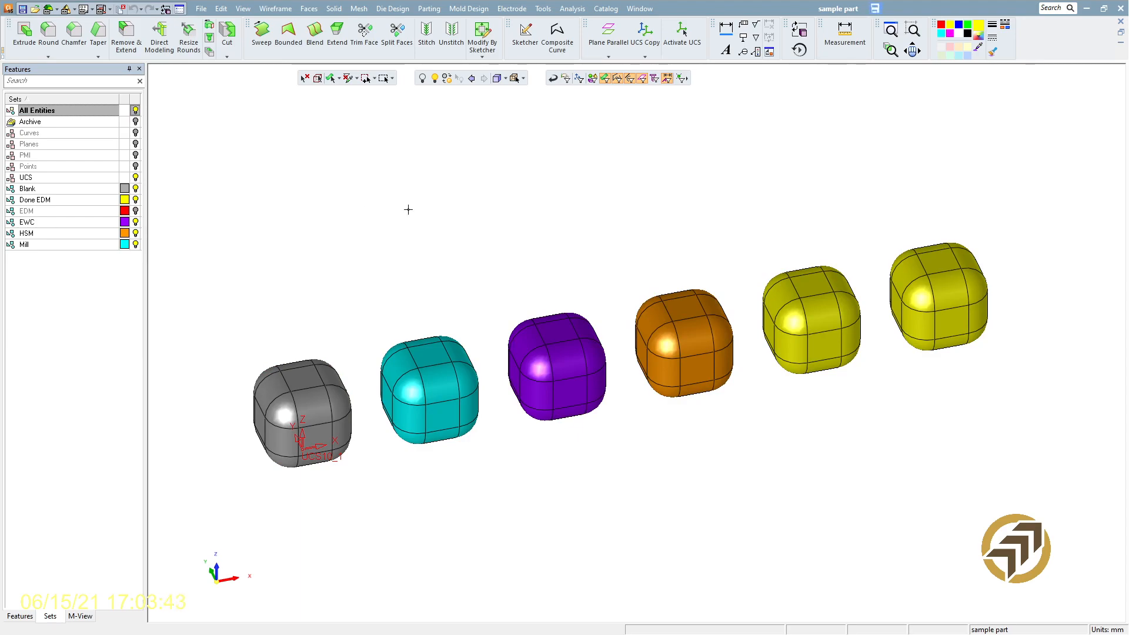
{"action": "scroll", "coordinate": [494, 285], "scroll_direction": "up", "scroll_amount": 3}
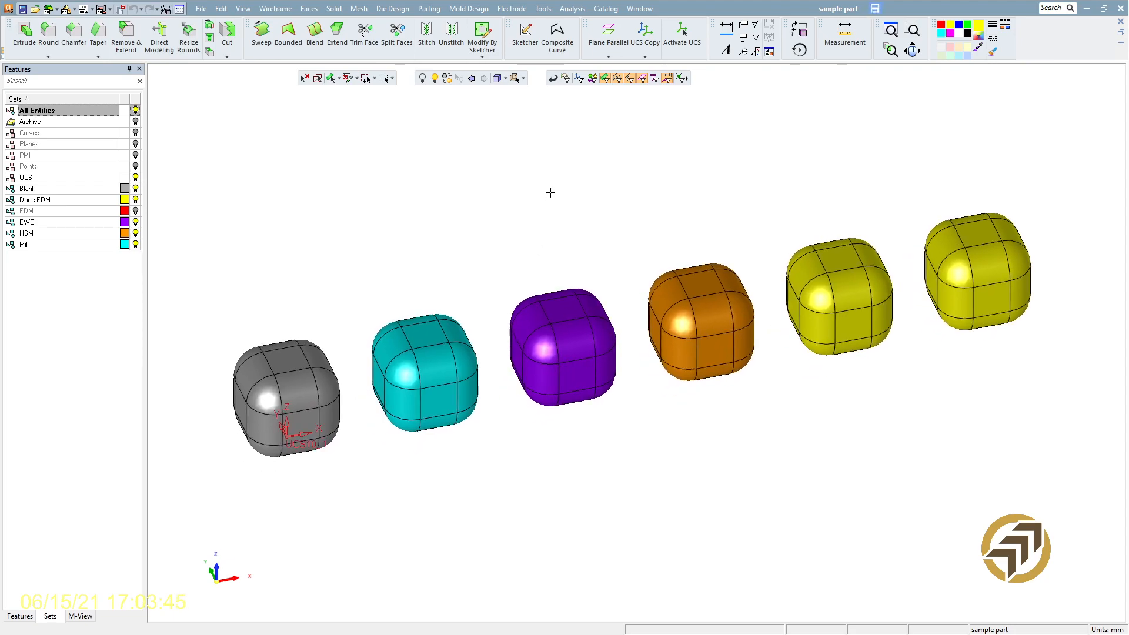